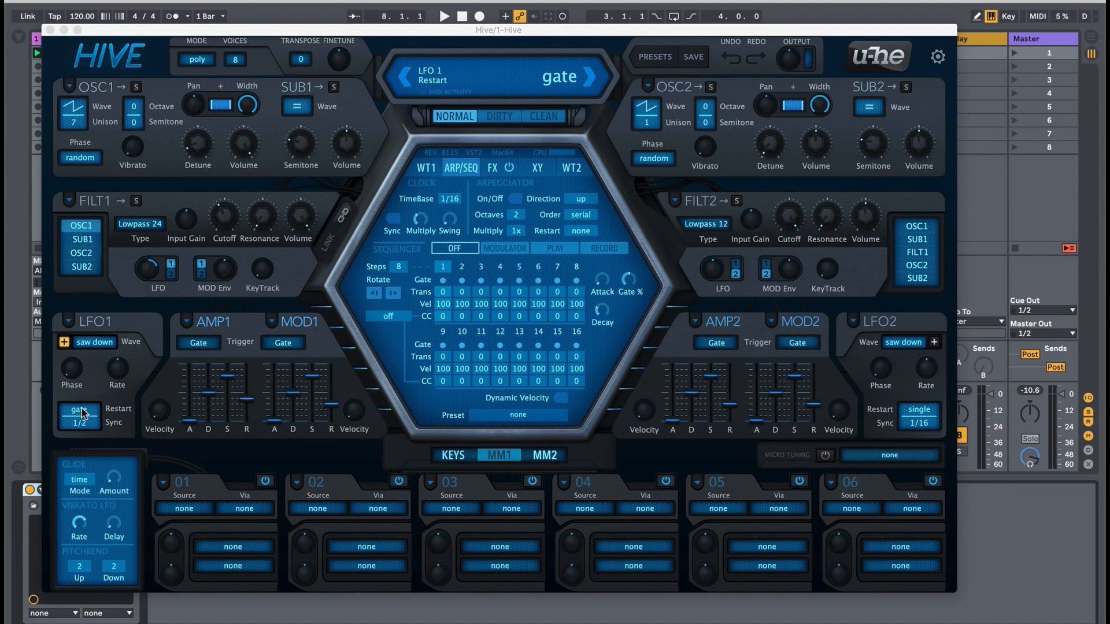
Set LFO1's restart mode to sync.
left_click(82, 411)
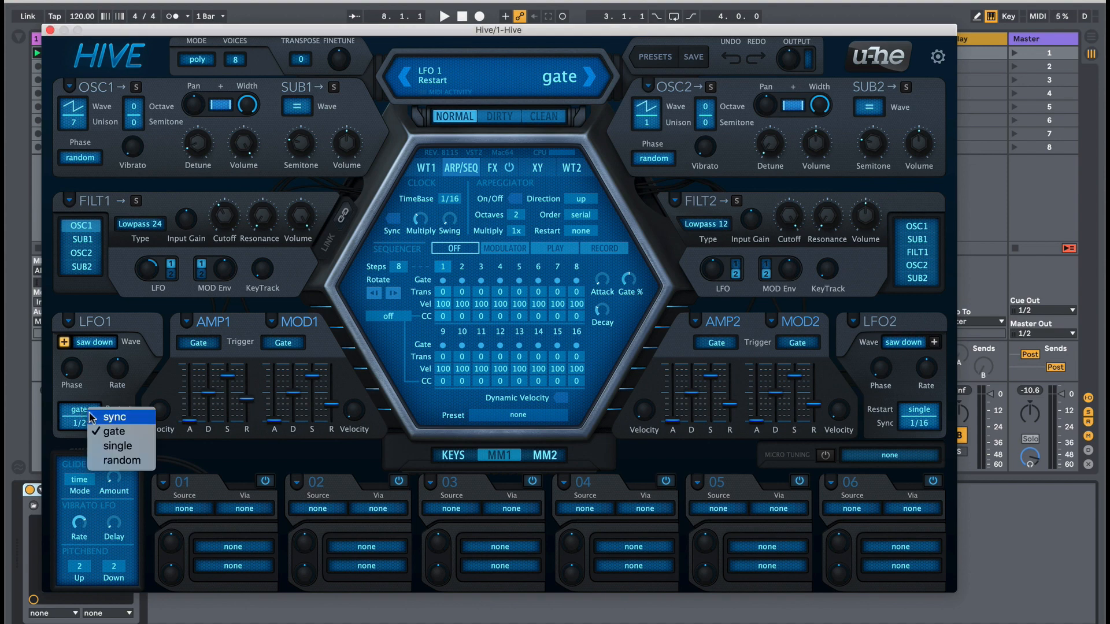
left_click(91, 417)
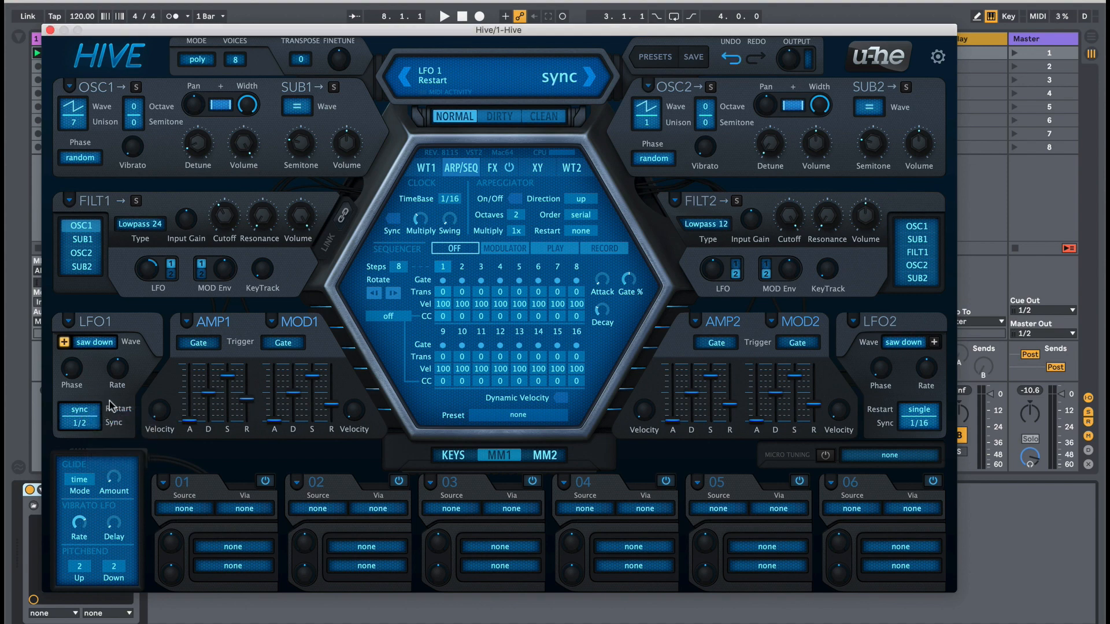
Switch oscillator 1's waveform to Wavetable and load the Allsorts.wav wavetable from the Simple folder.
left_click(426, 168)
left_click(65, 112)
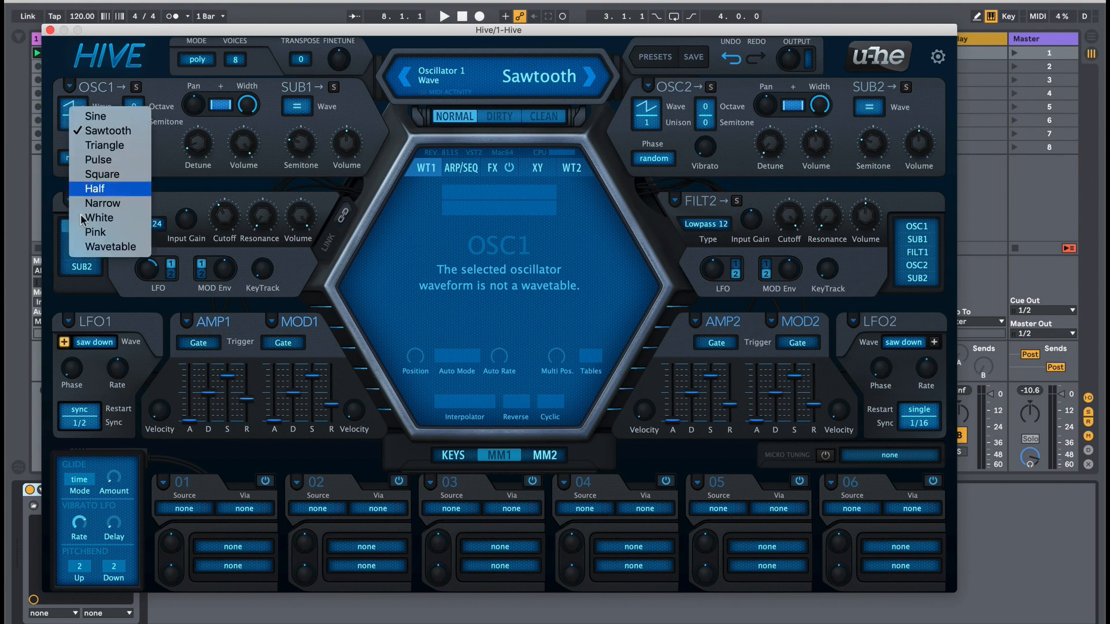
left_click(92, 248)
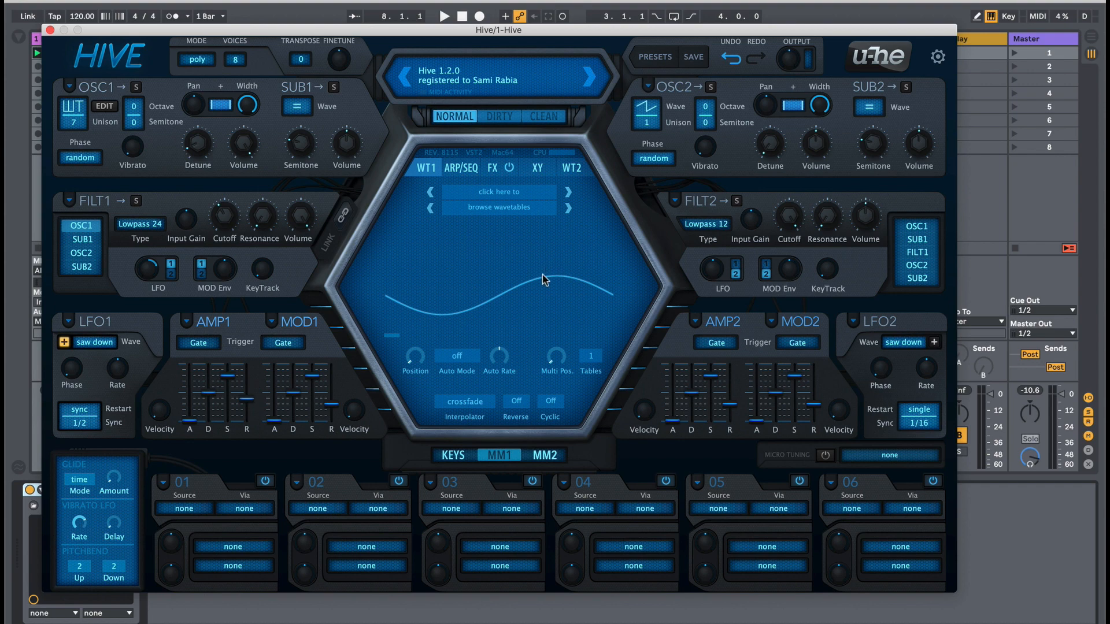
left_click(561, 209)
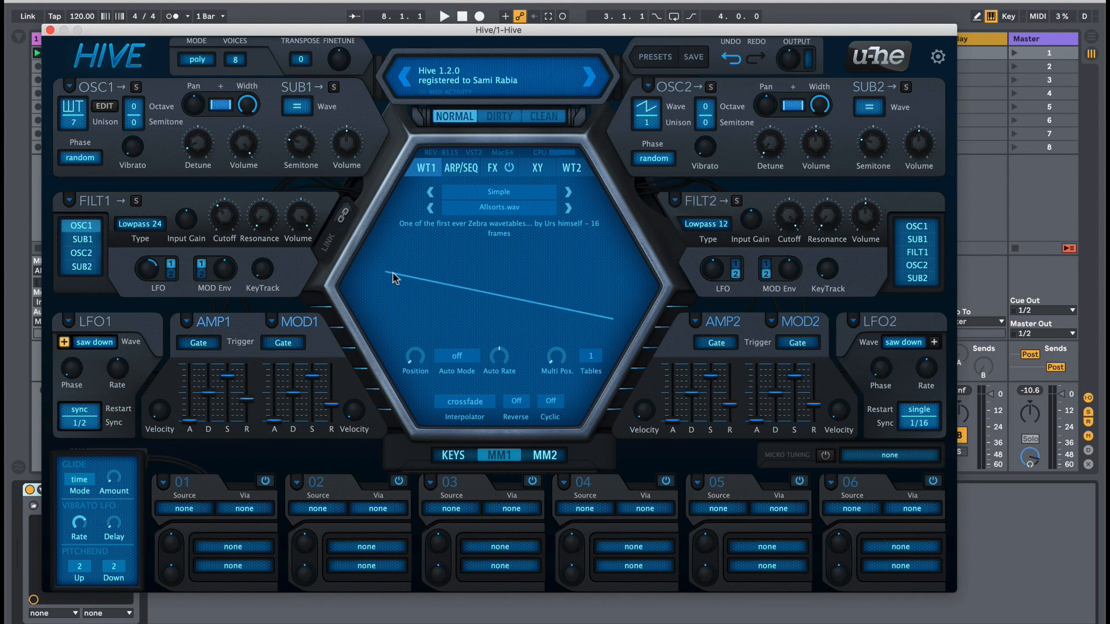
left_click(104, 342)
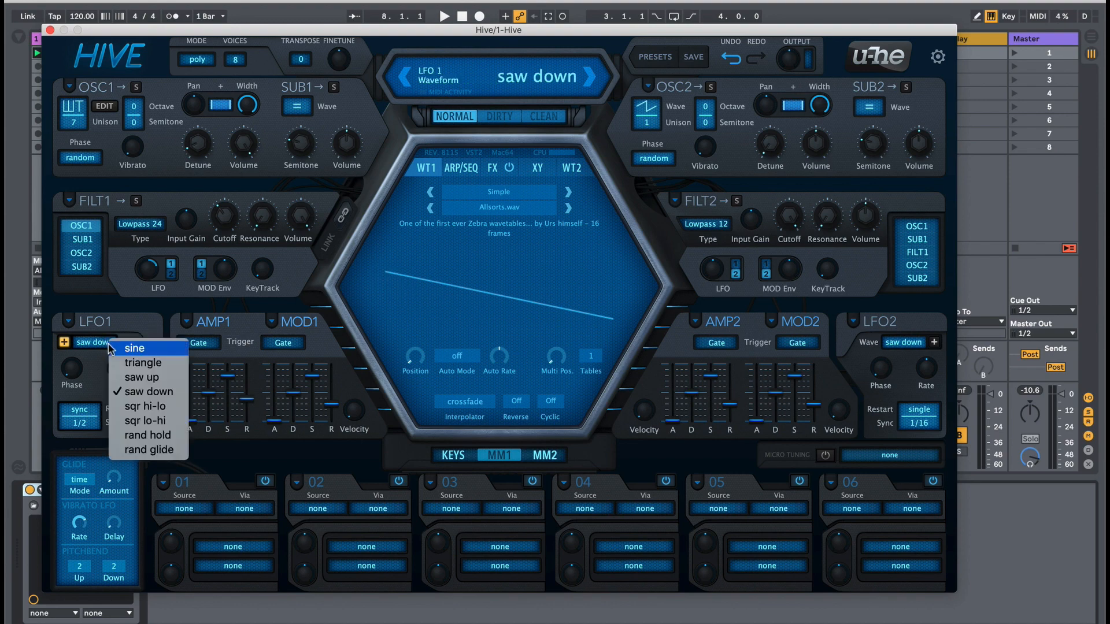
left_click(242, 322)
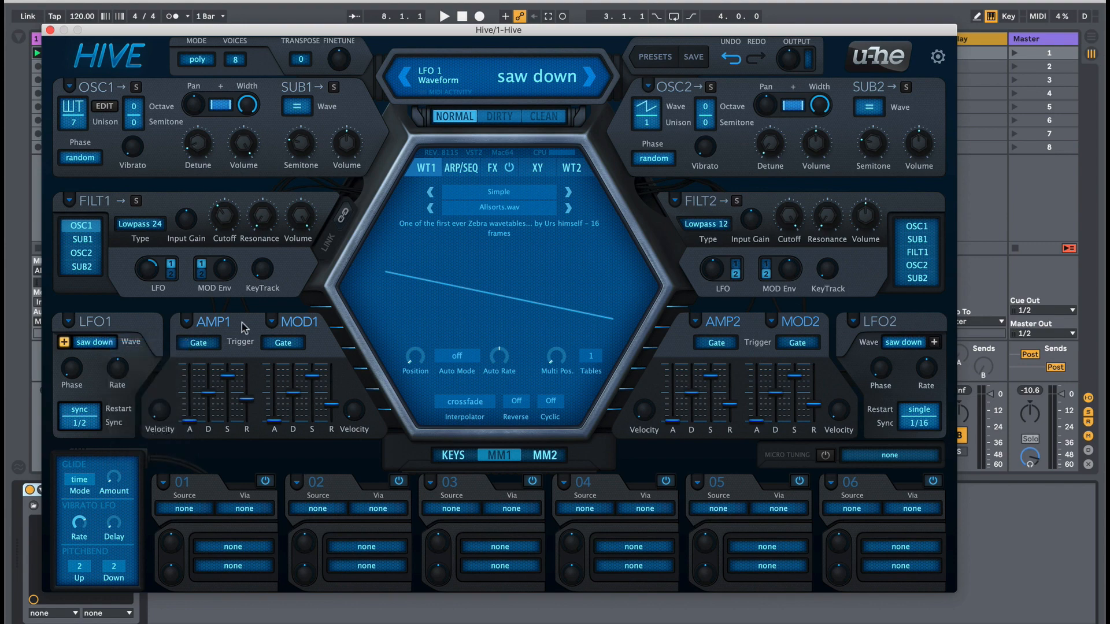
left_click(98, 342)
left_click(97, 356)
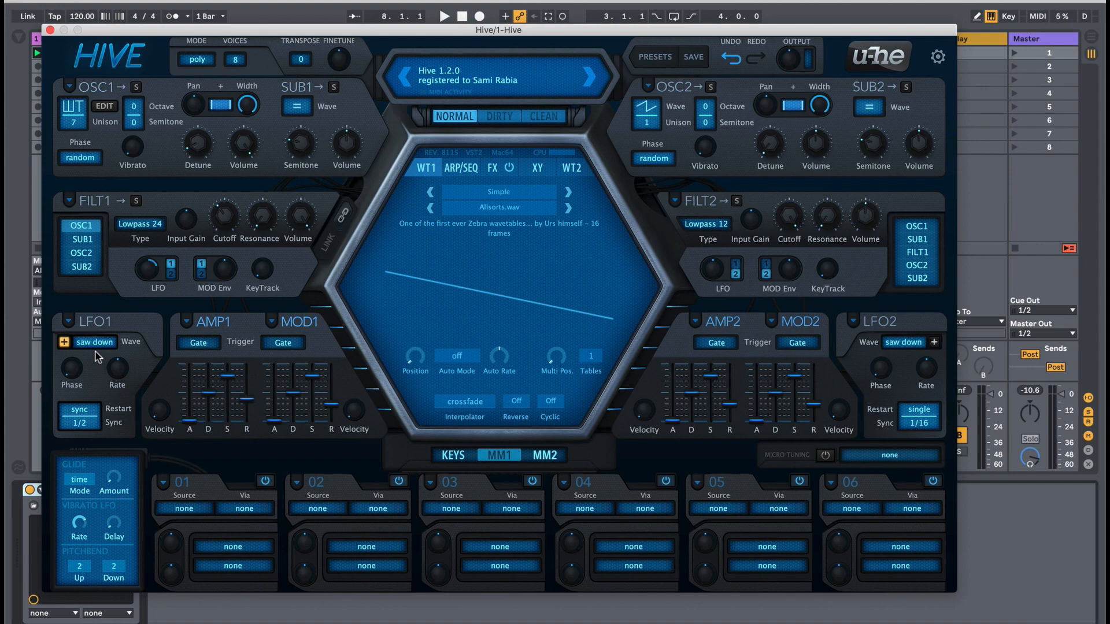
Close the synth window and examine the staggered notes in the Hive track's first clip.
left_click_drag(57, 34, 145, 36)
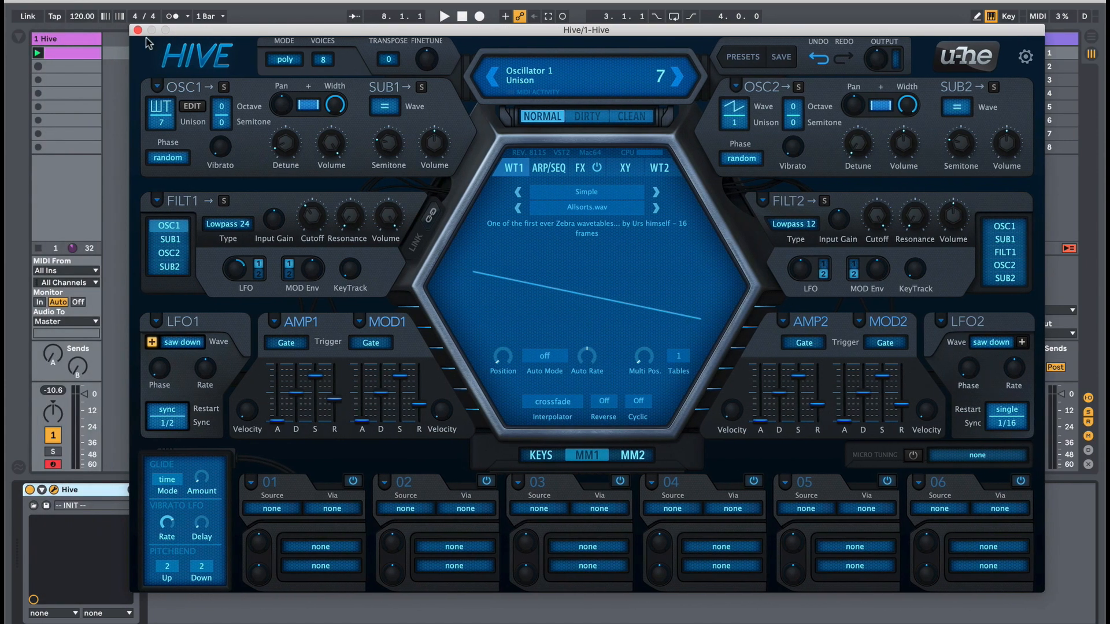
left_click(84, 53)
left_click(137, 30)
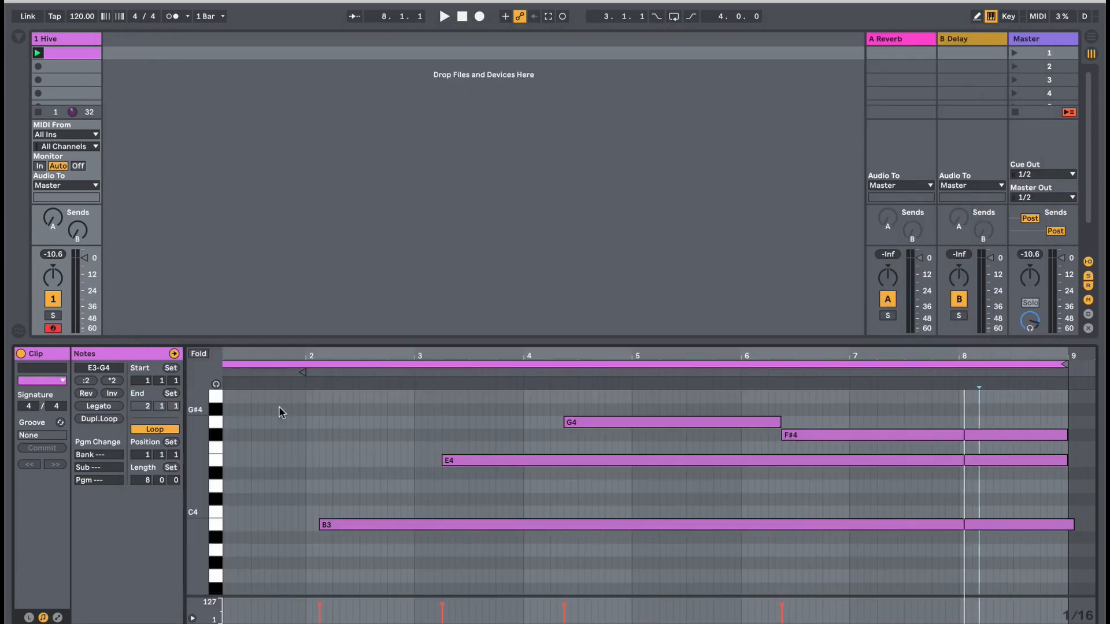
left_click(298, 431)
scroll(297, 431, "left", 1)
scroll(297, 431, "down", 4)
scroll(297, 432, "up", 3)
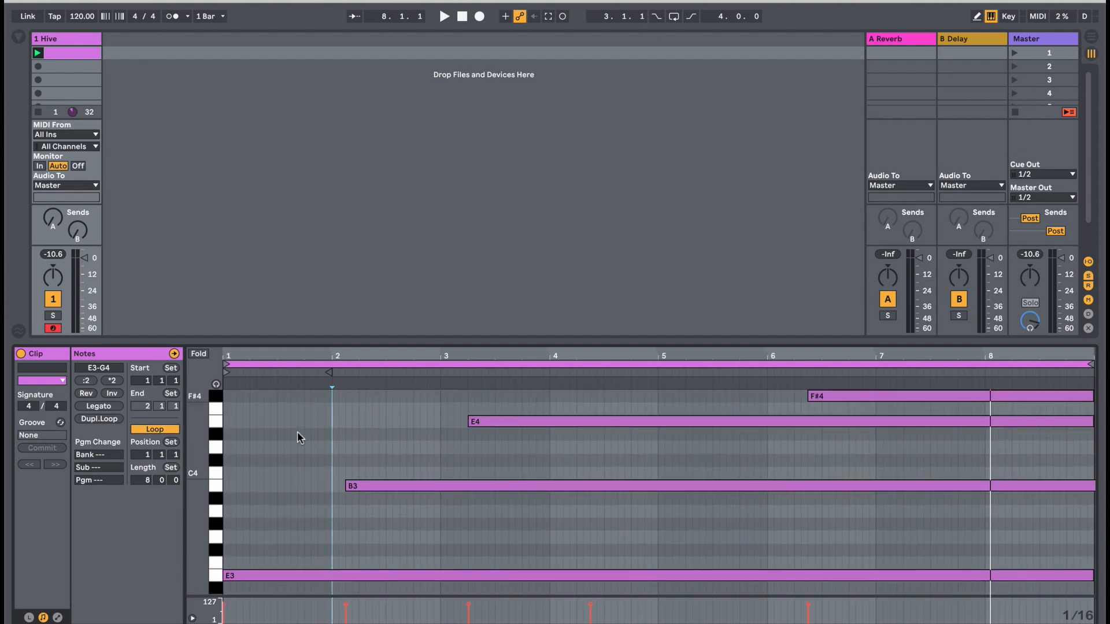
scroll(297, 431, "up", 2)
scroll(297, 431, "down", 2)
View the Arrangement timeline with a narrower browser and about eight bars in view, and return to the Session View.
key("Tab")
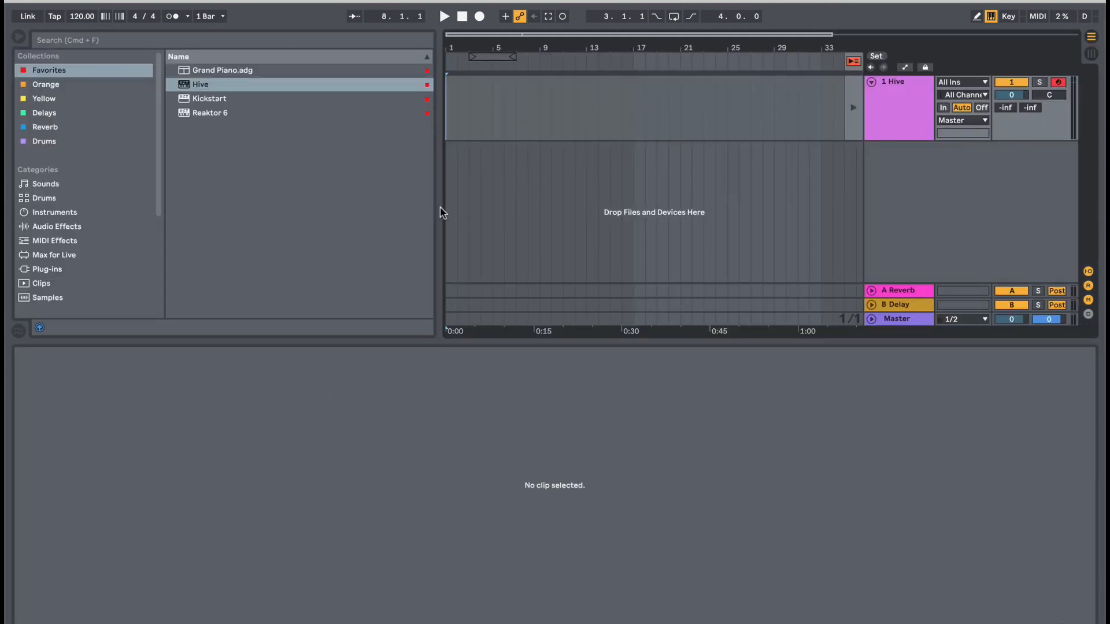
left_click_drag(440, 212, 141, 223)
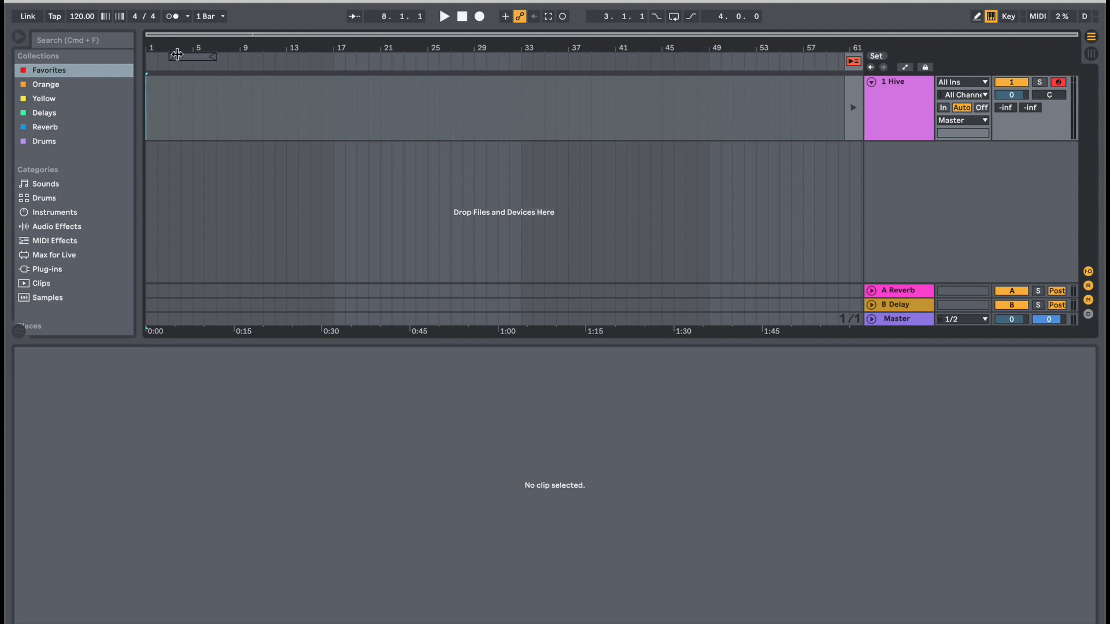
left_click_drag(170, 48, 170, 110)
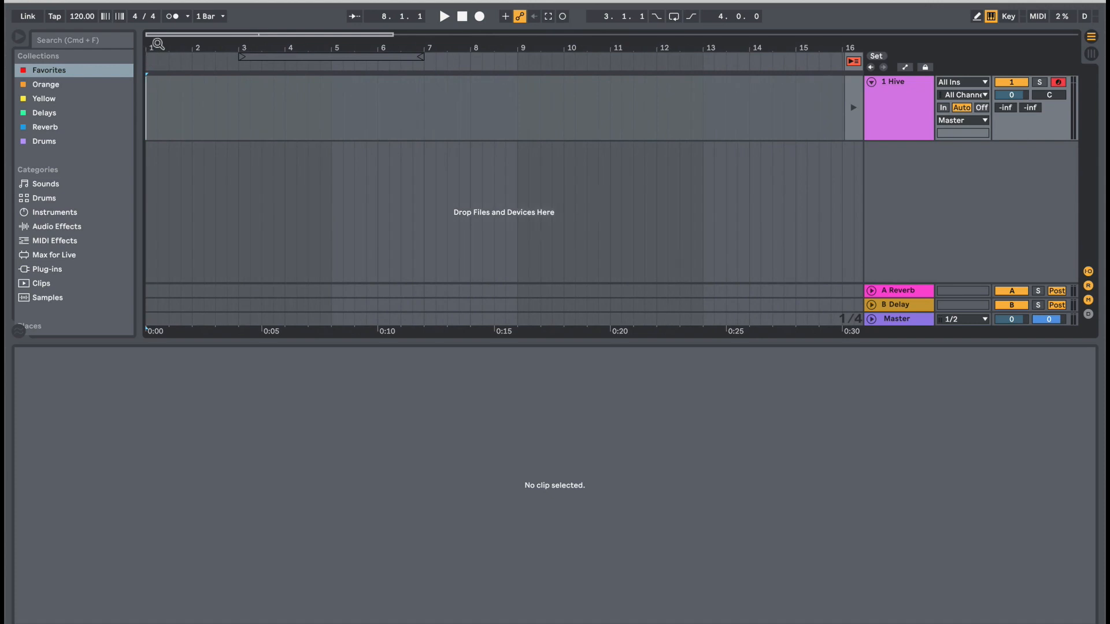
left_click_drag(158, 44, 171, 75)
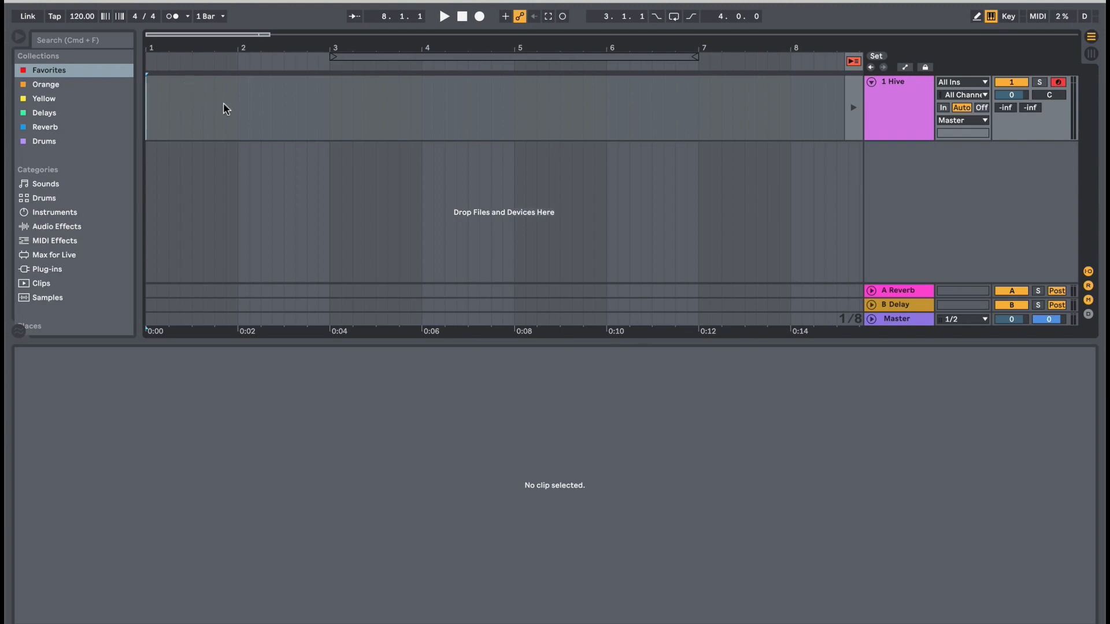
key("Tab")
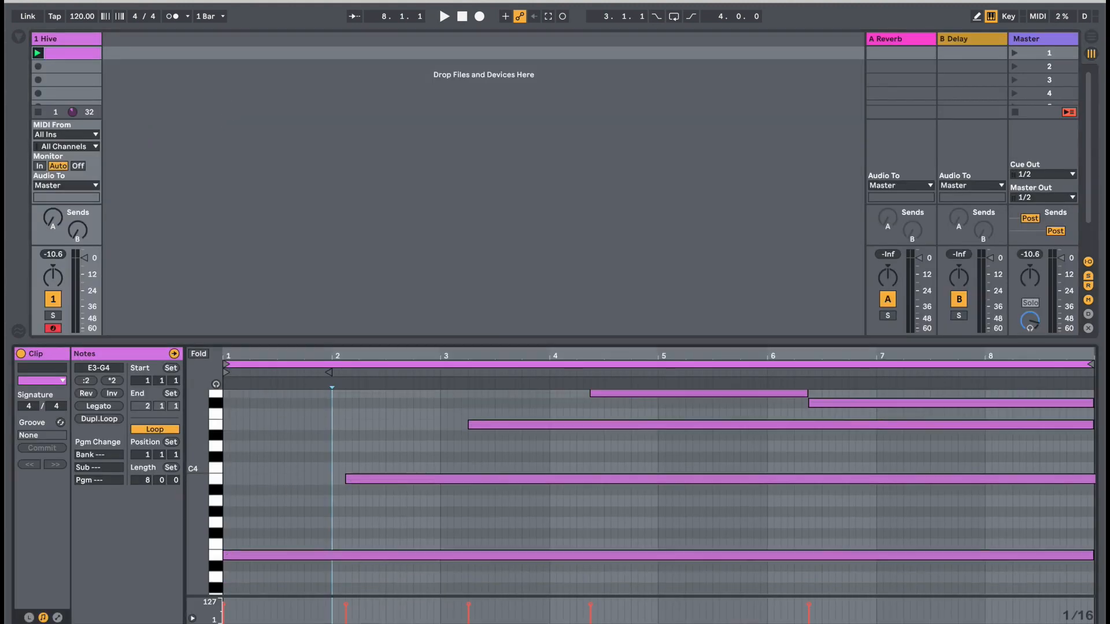
Play the Hive clip to hear the held notes, and stop playback during bar 5.
key("space")
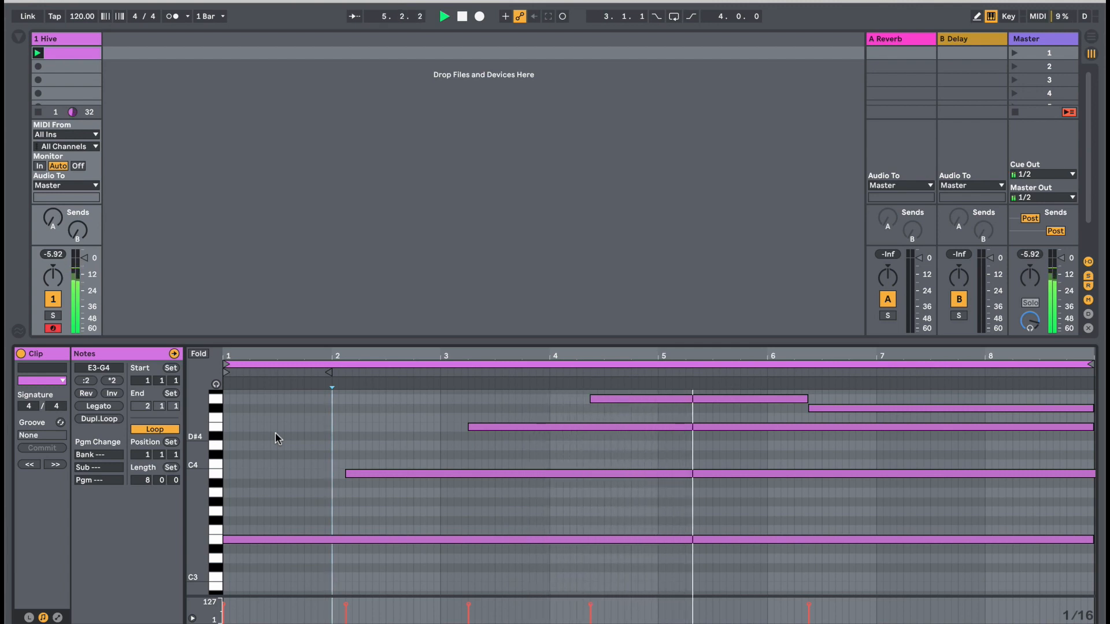
key("space")
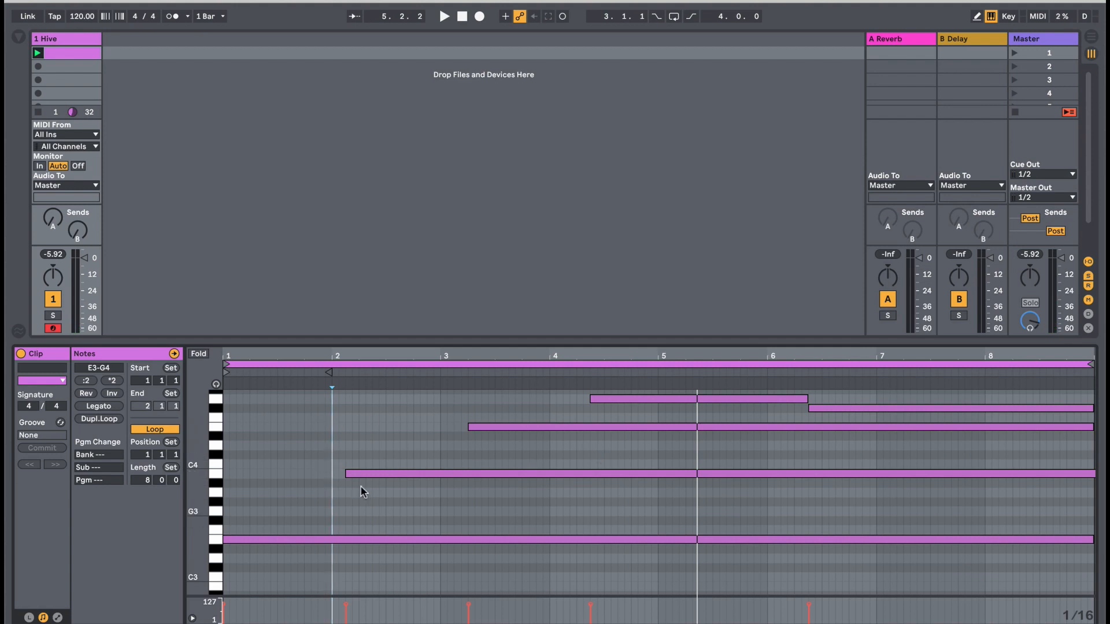
left_click(419, 437)
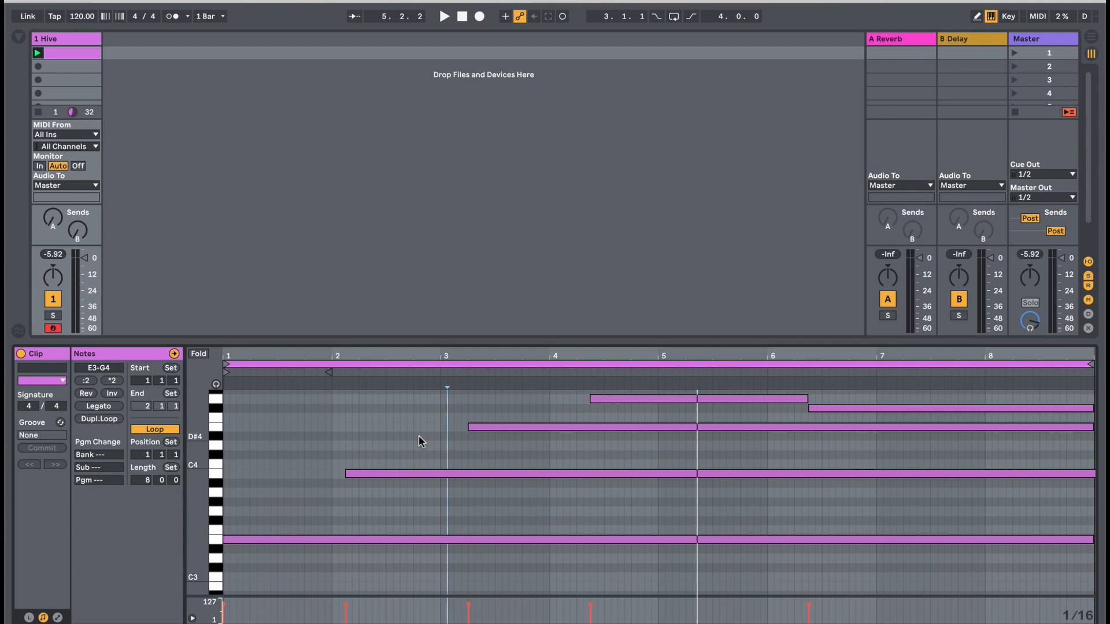
Reopen the Hive synth window and check the decay and attack of the AMP1 envelope.
left_click(1029, 623)
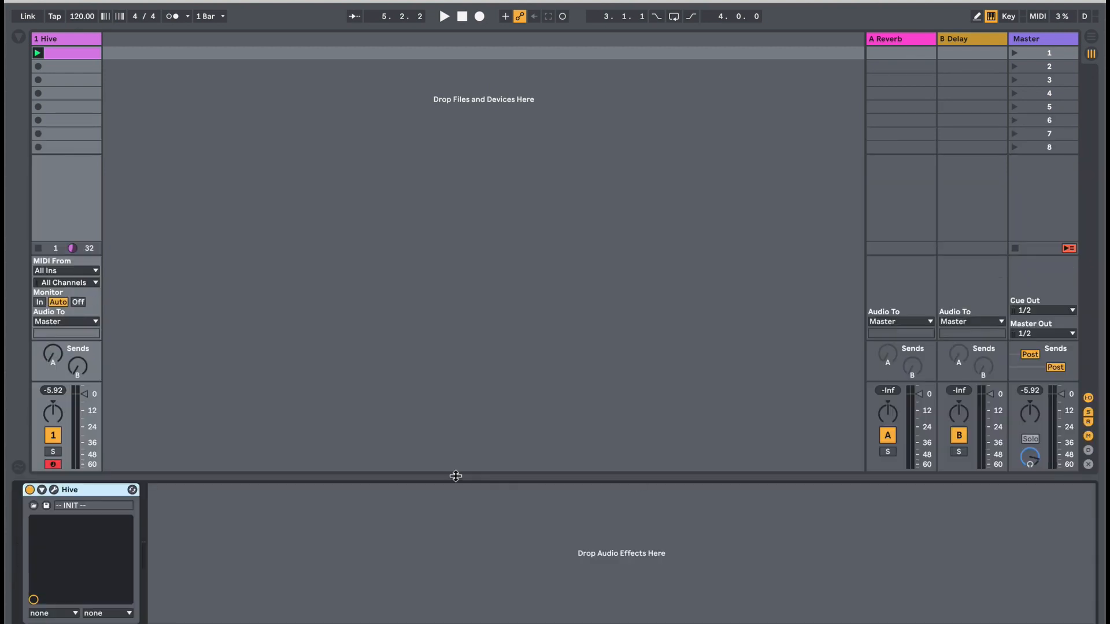
left_click(52, 492)
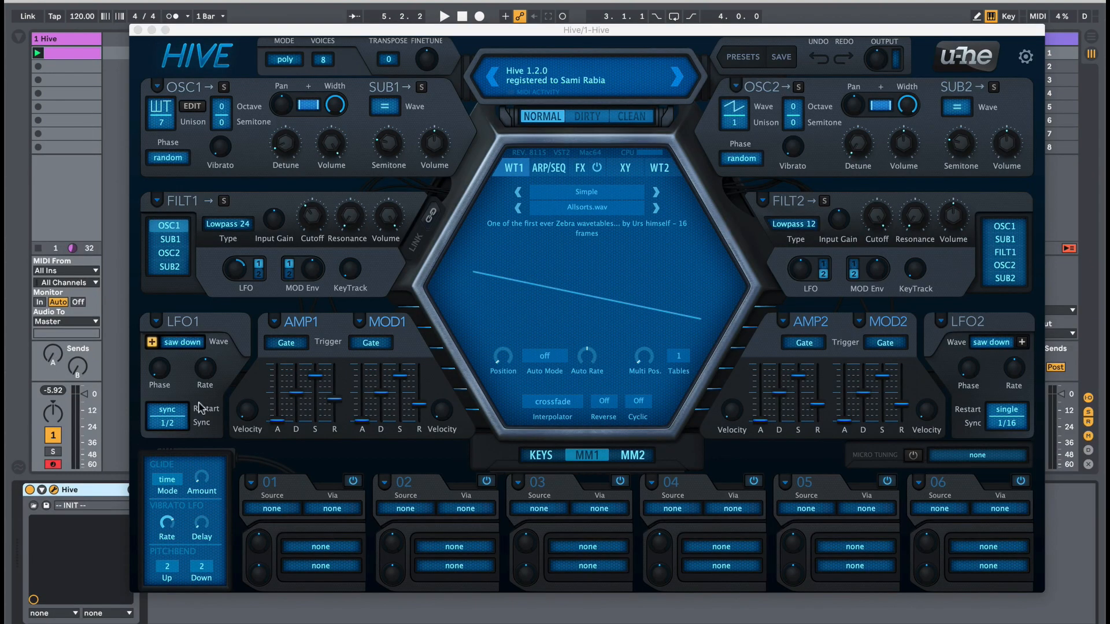
mouse_move(293, 416)
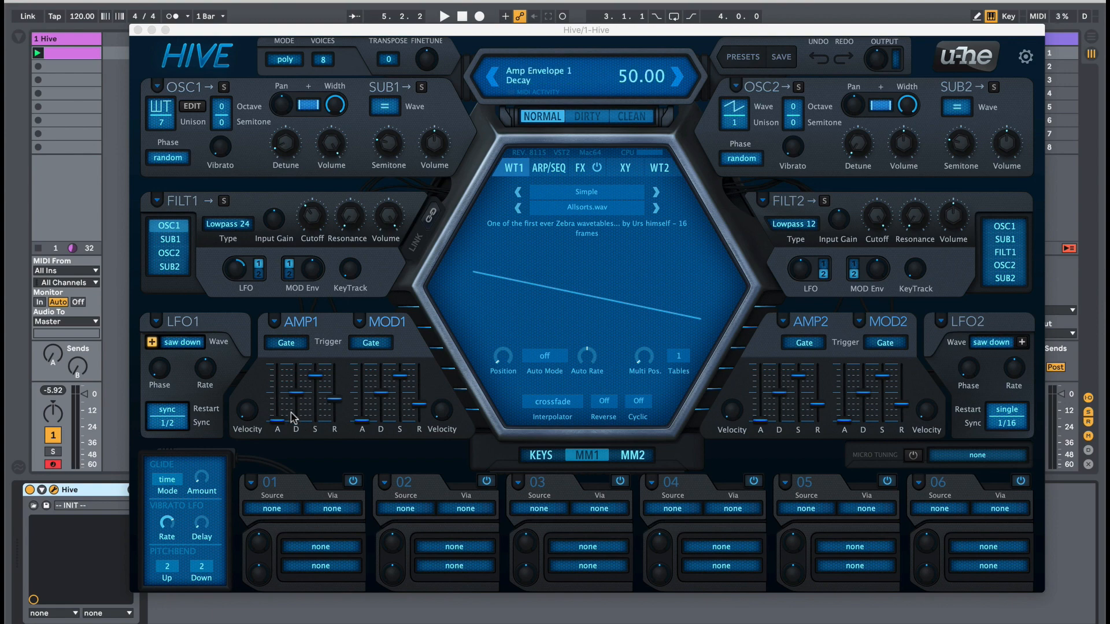
left_click_drag(277, 422, 277, 423)
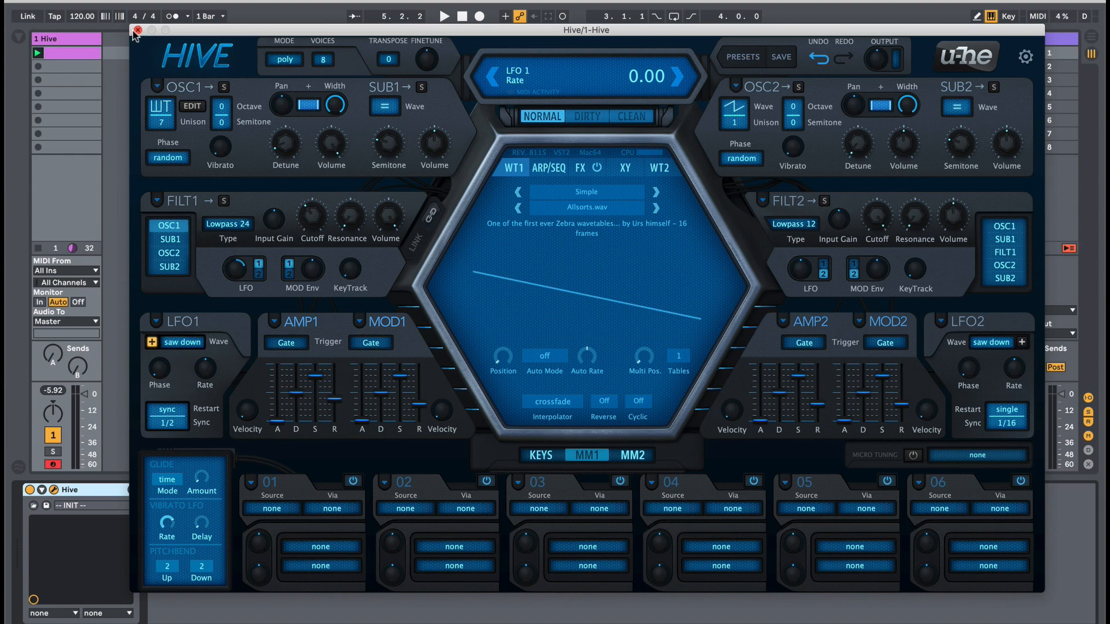
Go back to the Hive clip's notes and examine where the first note and the B3 note start.
left_click(78, 53)
left_click(137, 29)
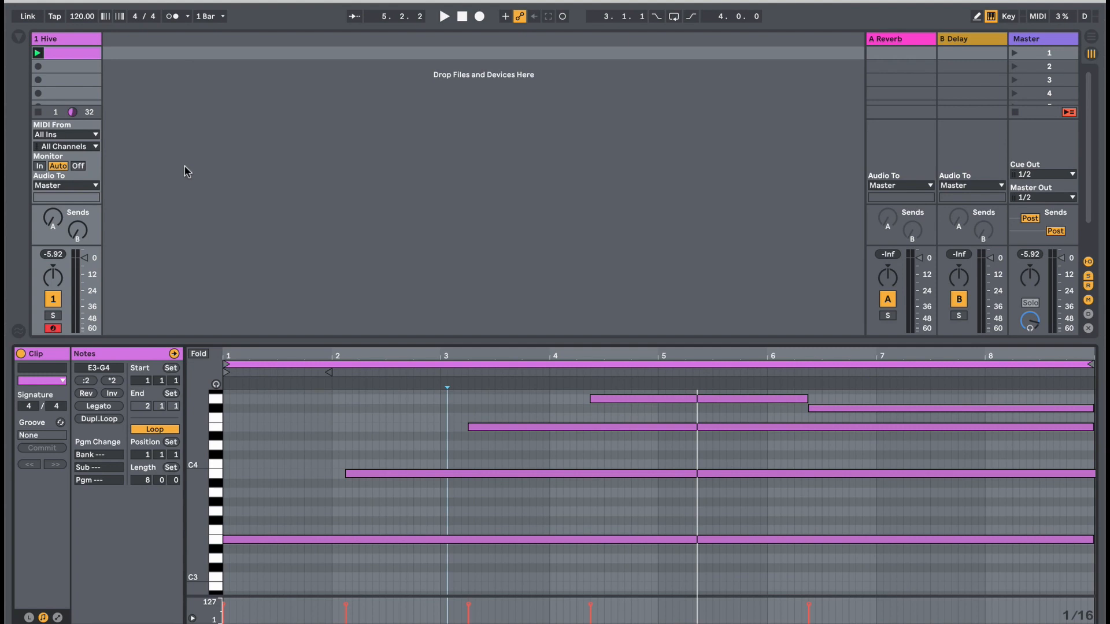
left_click(282, 432)
scroll(280, 432, "up", 2)
scroll(267, 543, "down", 3)
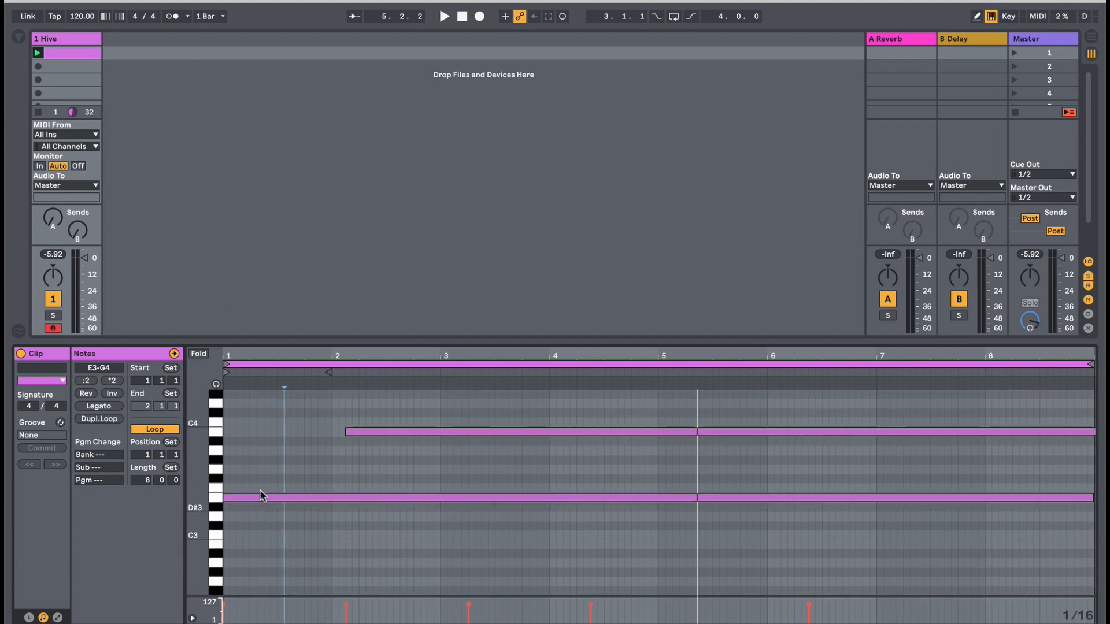
left_click(296, 442)
left_click(350, 466)
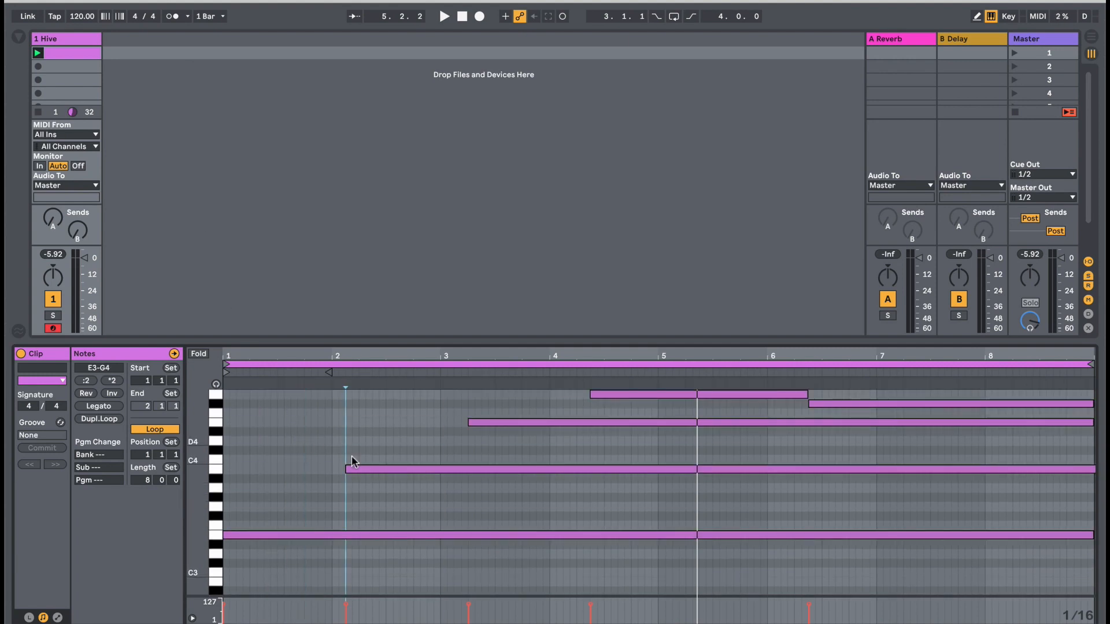
left_click(343, 447)
Reopen the Hive synth, try the gate restart mode on LFO1, and set it to single.
left_click(1032, 623)
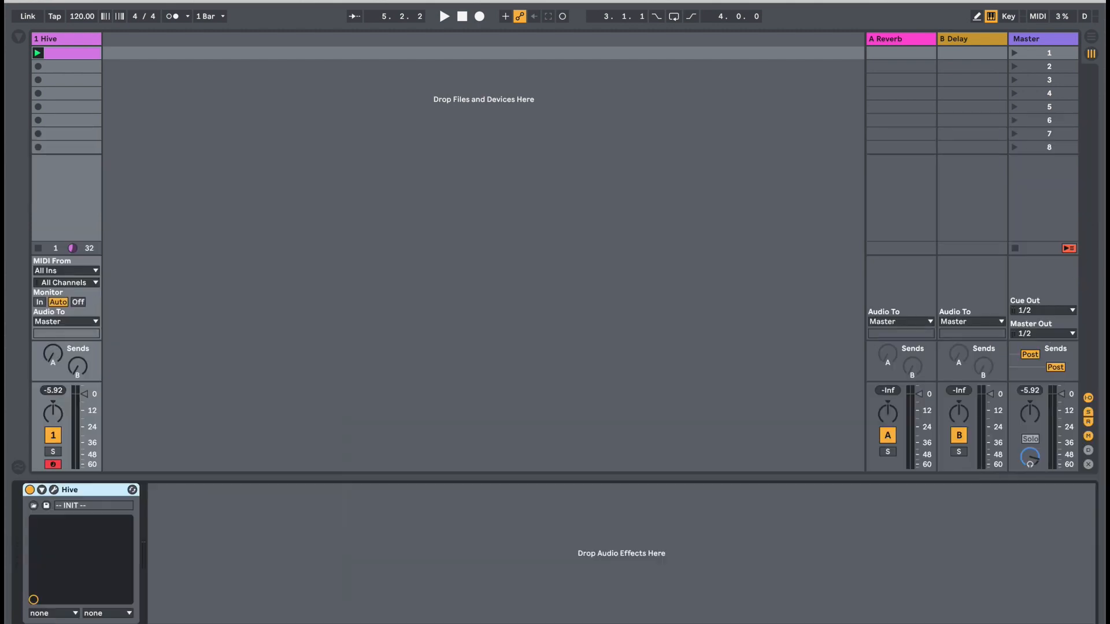
left_click(54, 490)
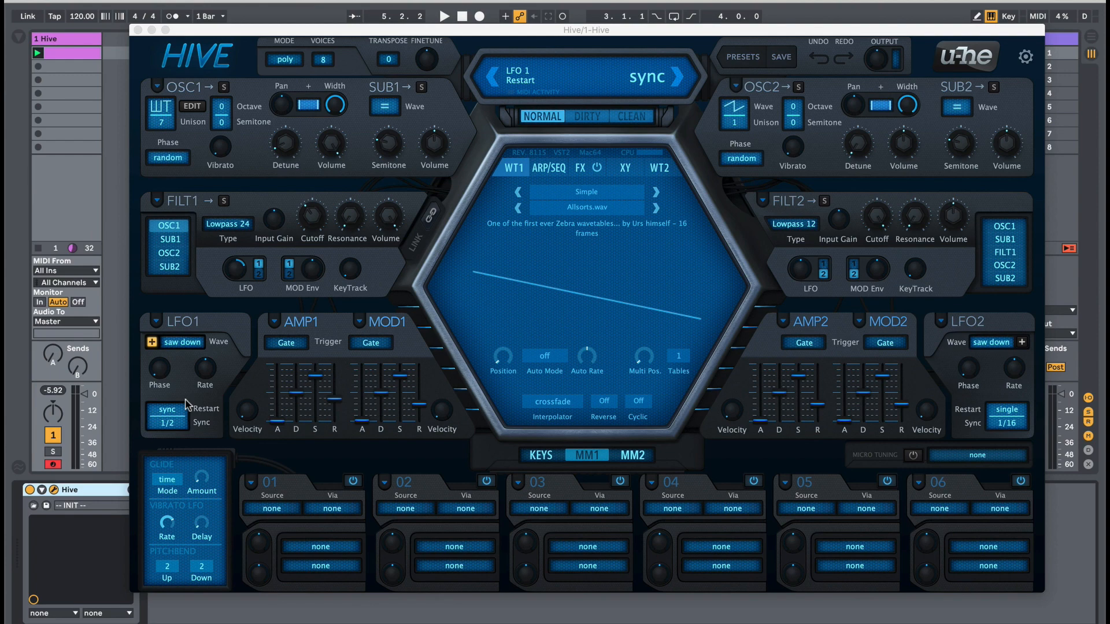
left_click(166, 410)
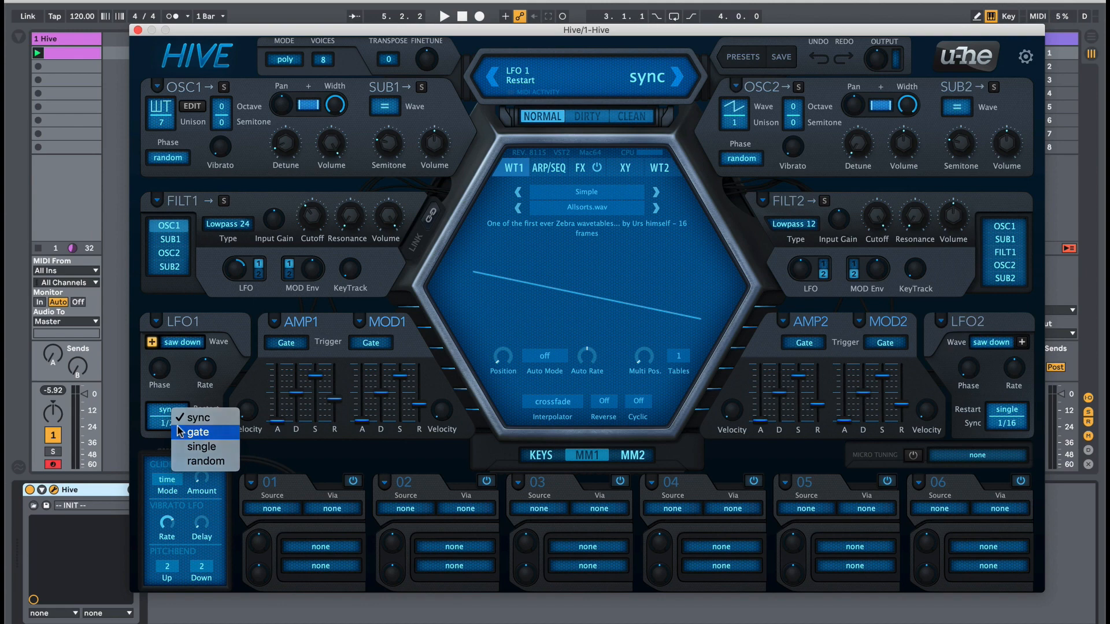
left_click(181, 432)
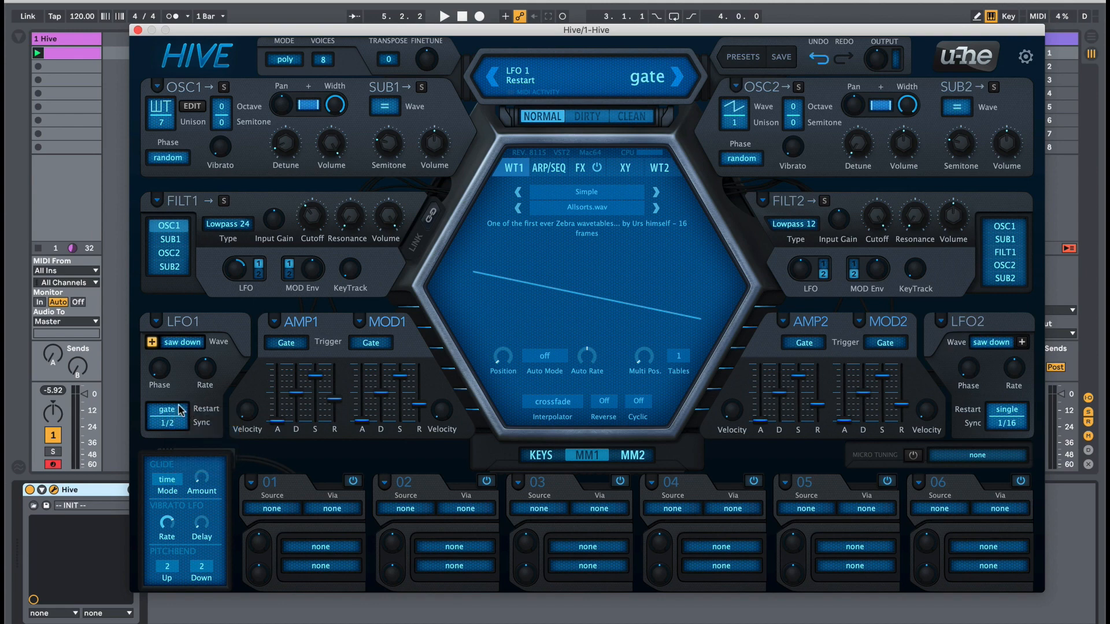
left_click(180, 411)
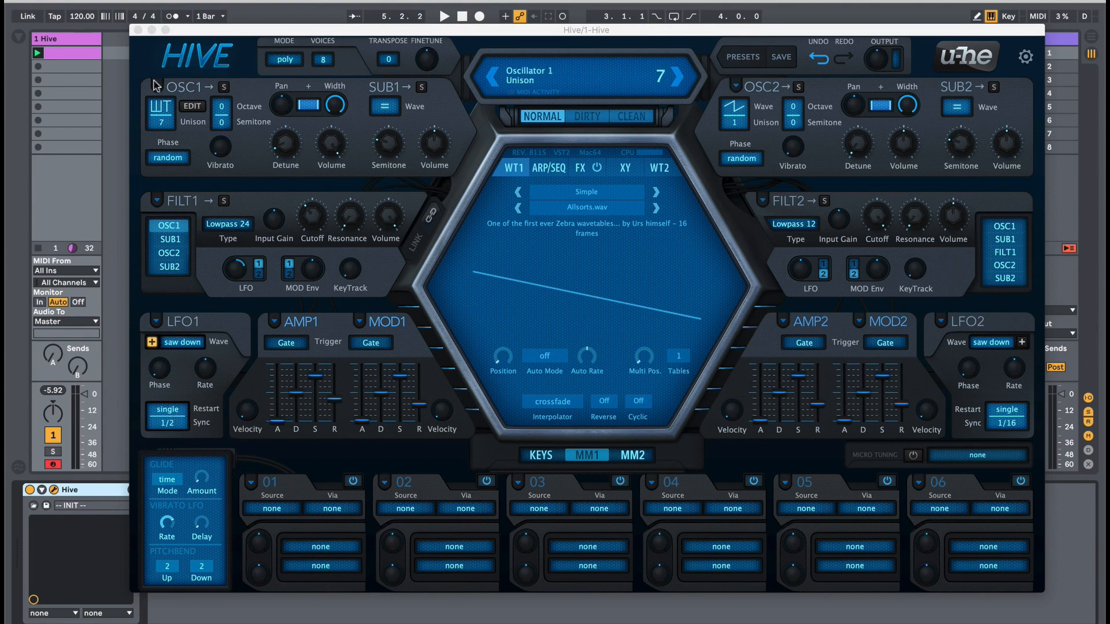
In the Hive clip, shorten the E3, B3 and E4 notes to end just before the G4 note begins.
left_click(138, 30)
double_click(78, 54)
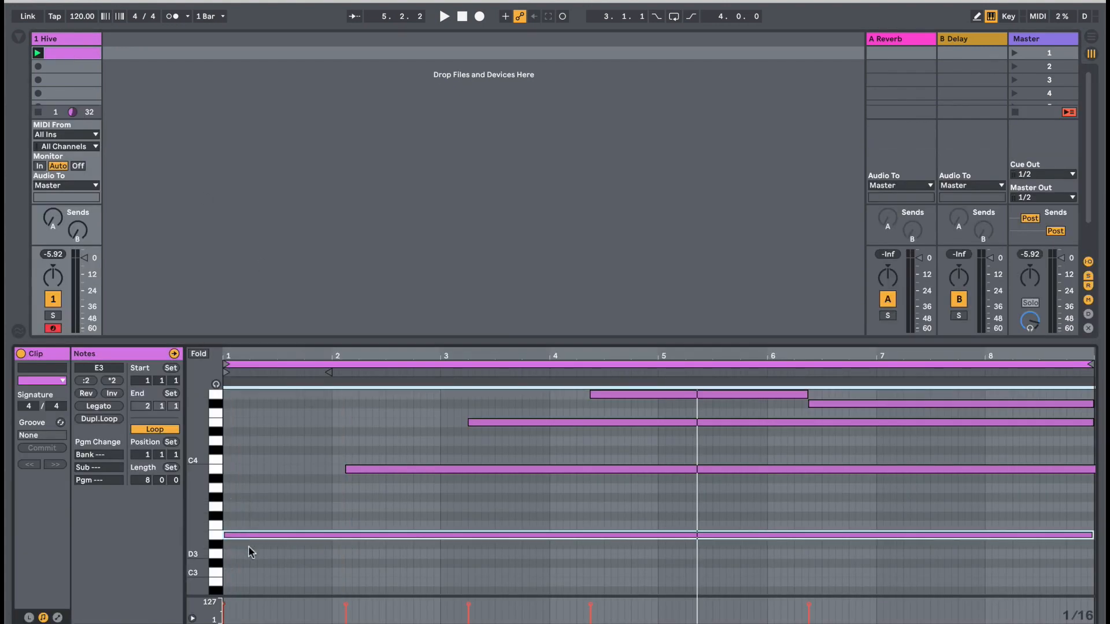
left_click_drag(329, 446, 359, 489)
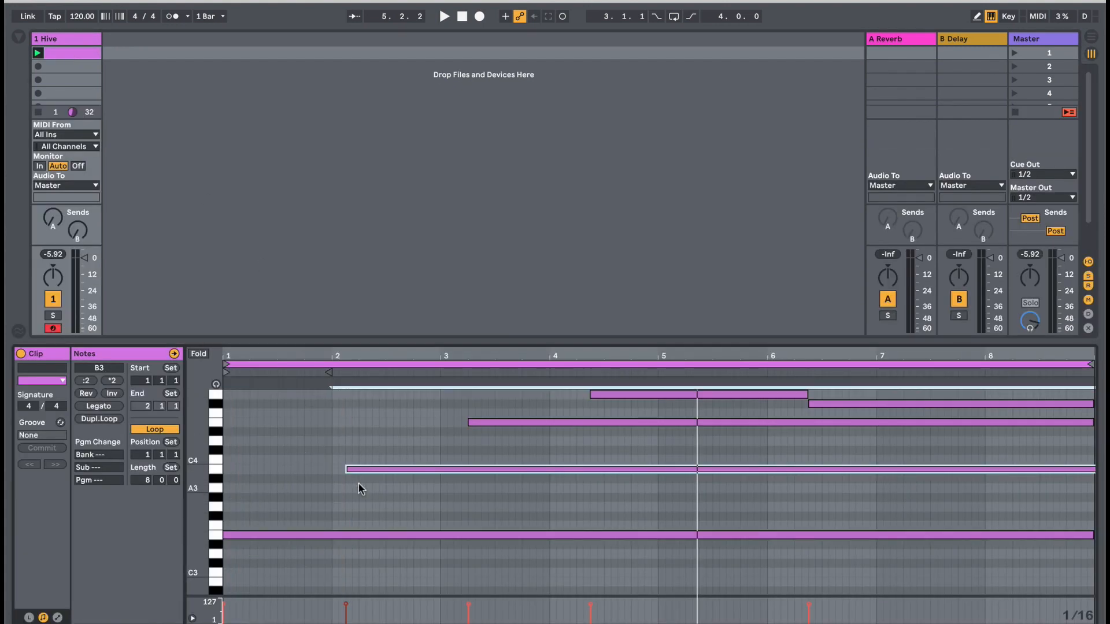
left_click(393, 436)
scroll(508, 453, "up", 2)
scroll(508, 456, "down", 2)
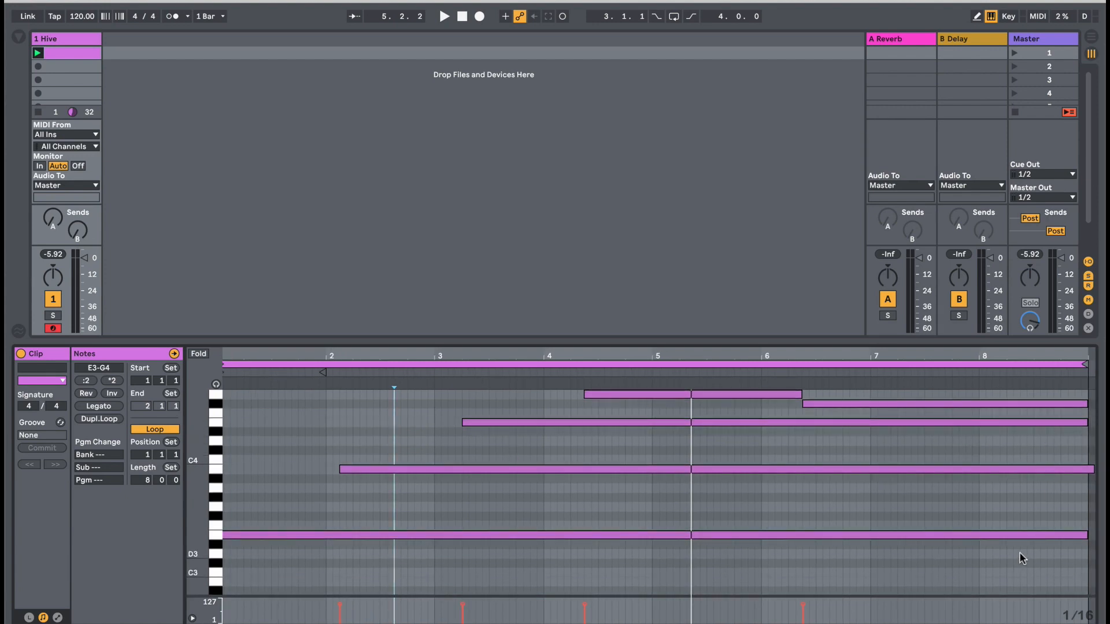
left_click_drag(1021, 557, 1073, 421)
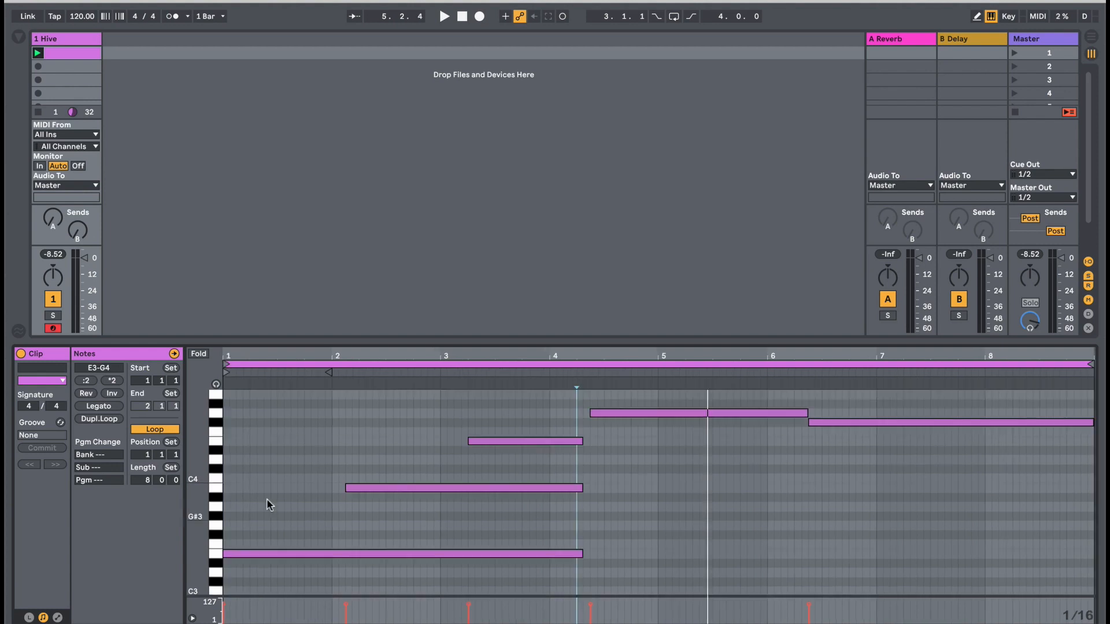
Play the Hive clip with the shortened notes and check where the G4 note starts.
key("space")
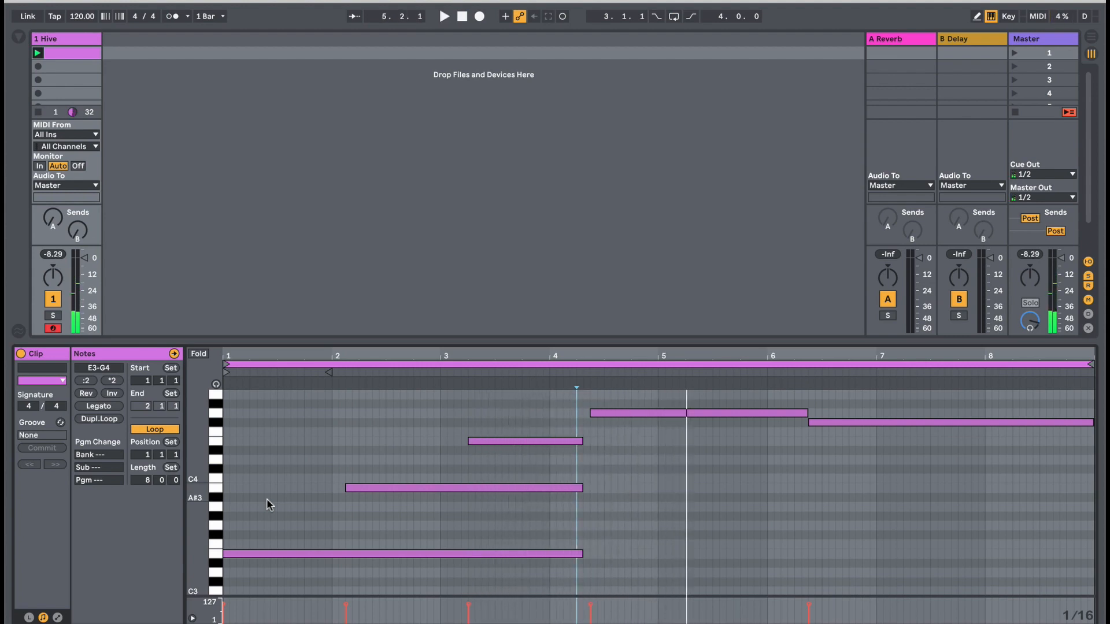
left_click(600, 413)
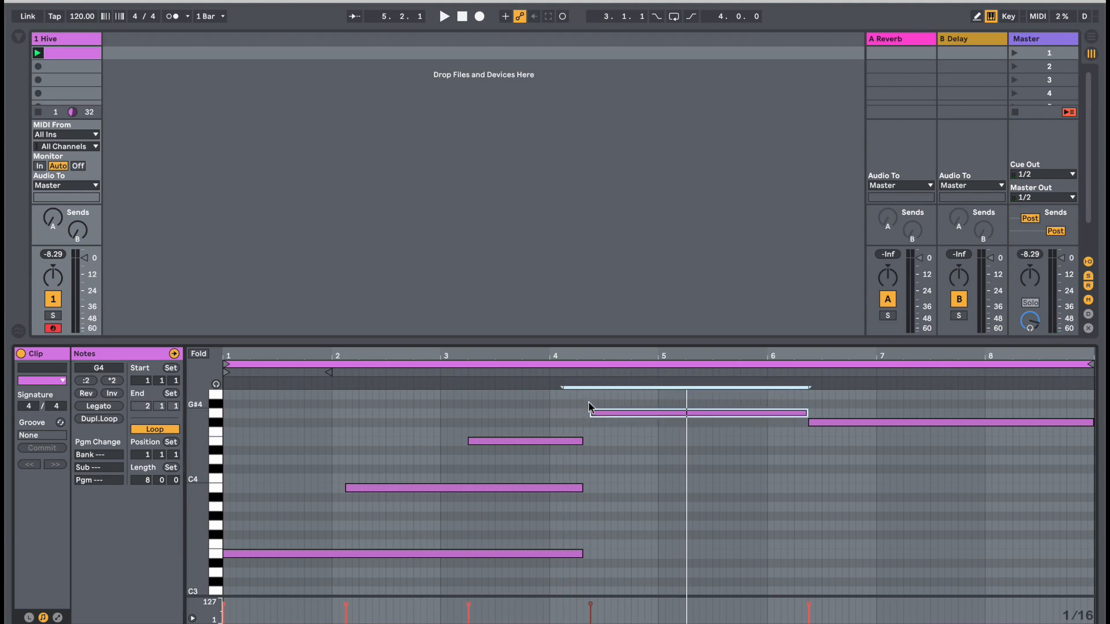
left_click_drag(251, 531, 216, 564)
left_click(268, 489)
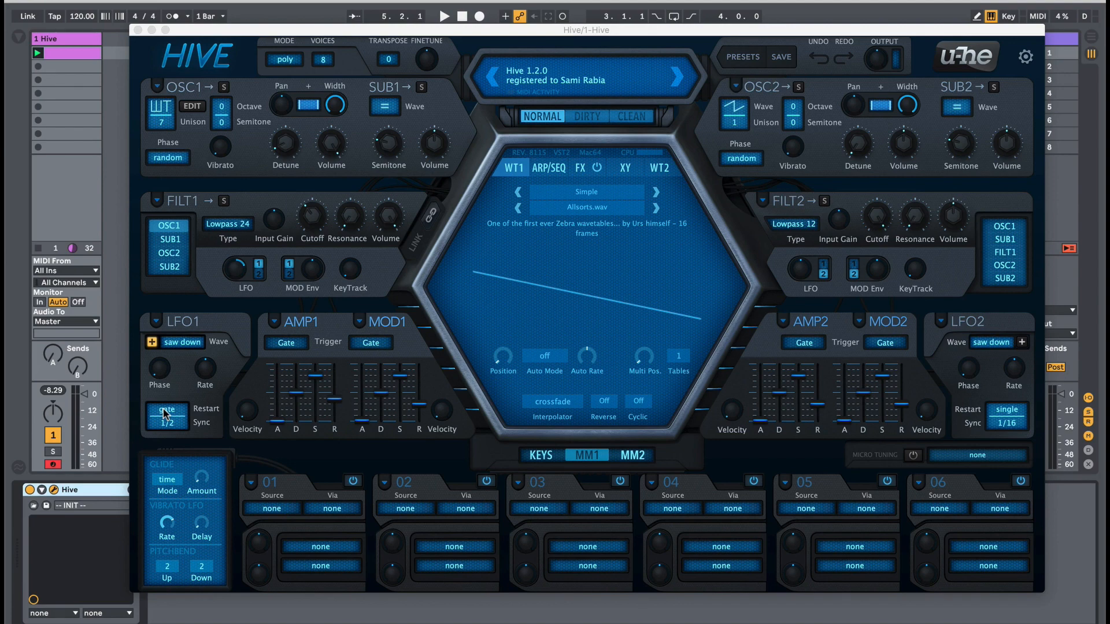
Return from the Hive synth to the clip's notes, examine the starts of the E3 and B3 notes, and play the clip.
double_click(69, 57)
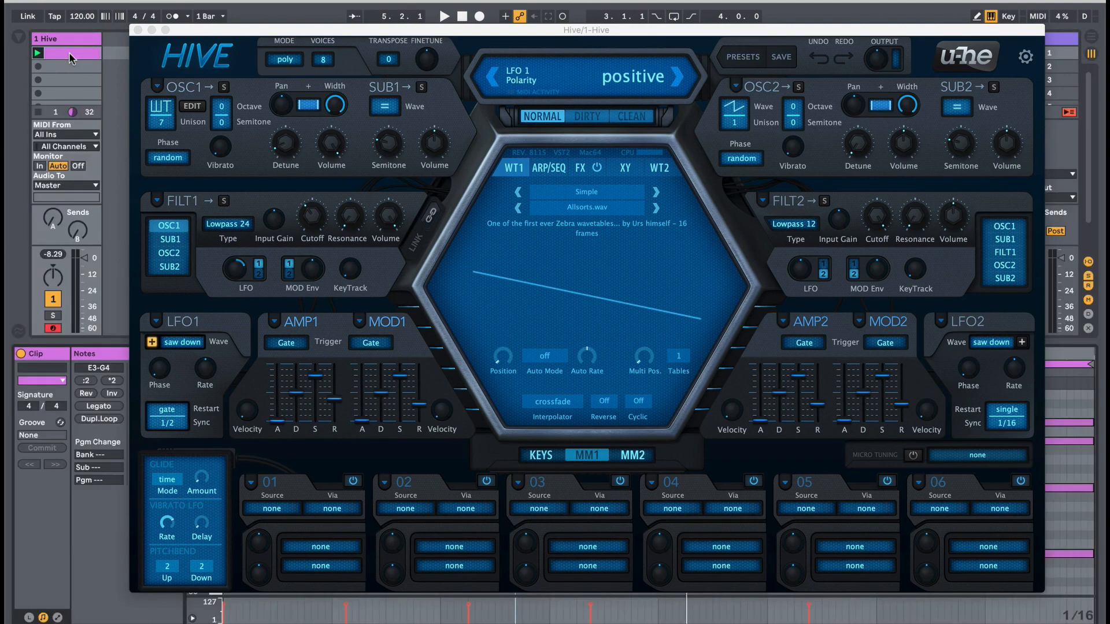
left_click(137, 30)
scroll(268, 544, "down", 1)
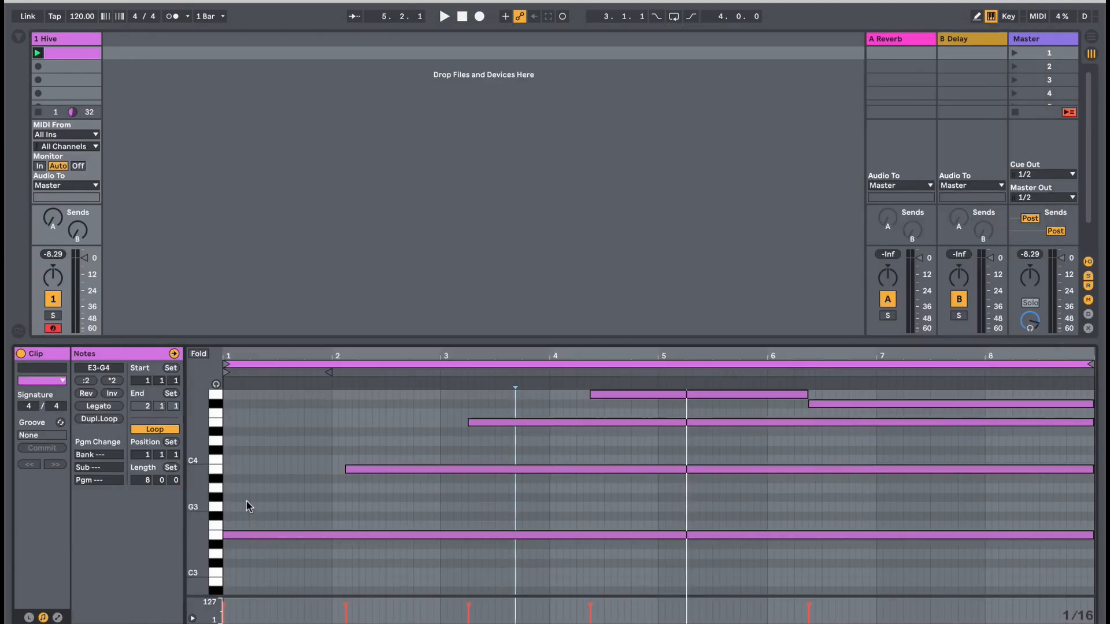
left_click(250, 532)
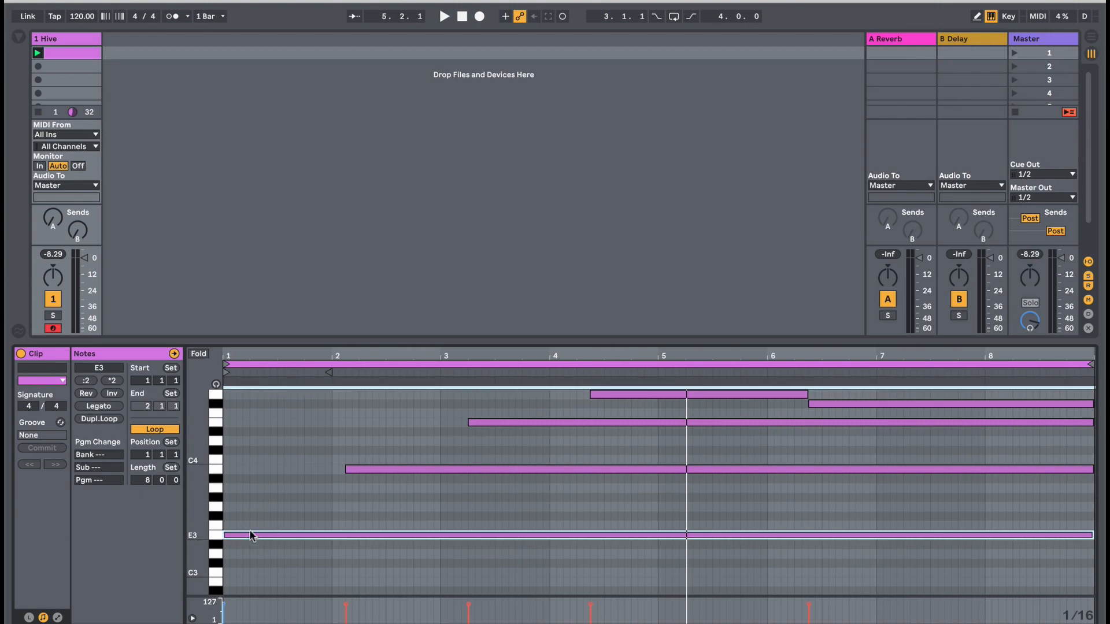
left_click(348, 469)
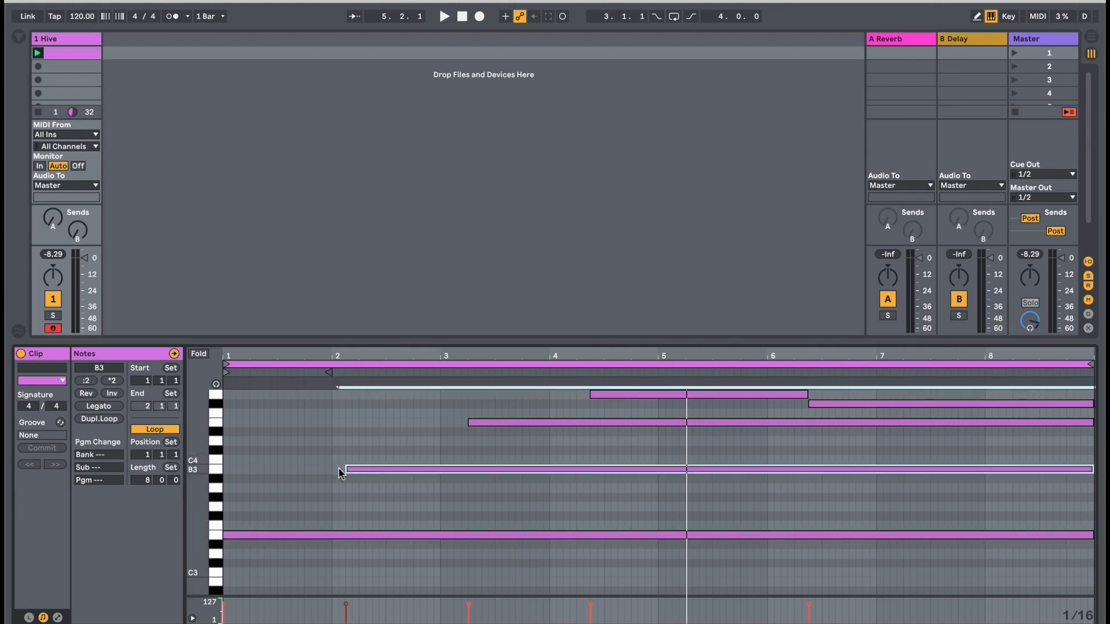
left_click(439, 428)
scroll(322, 450, "up", 2)
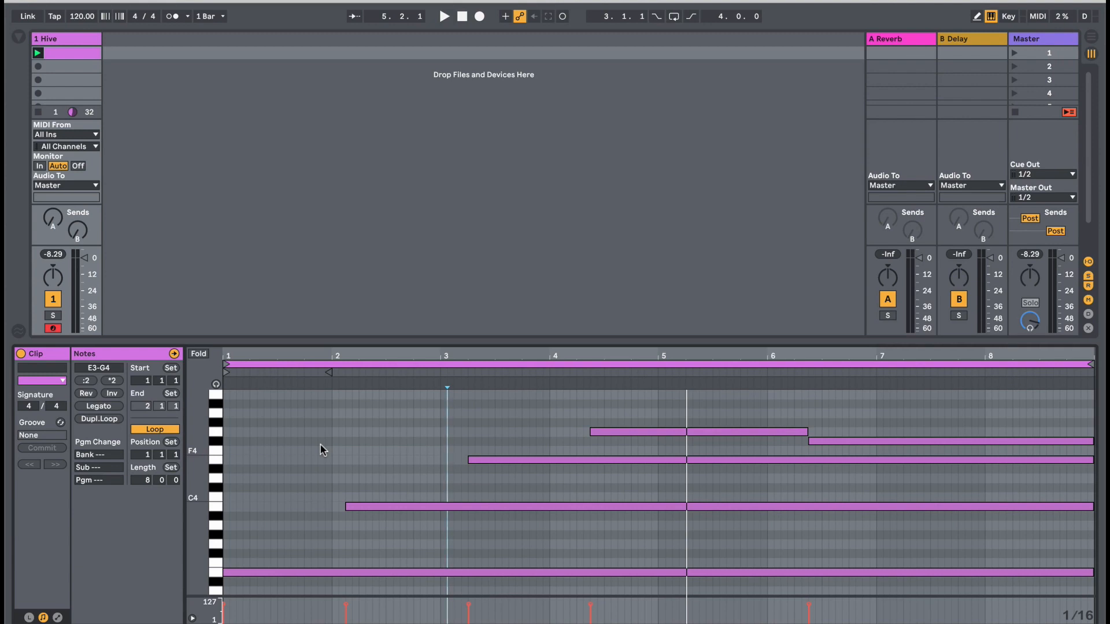
key("space")
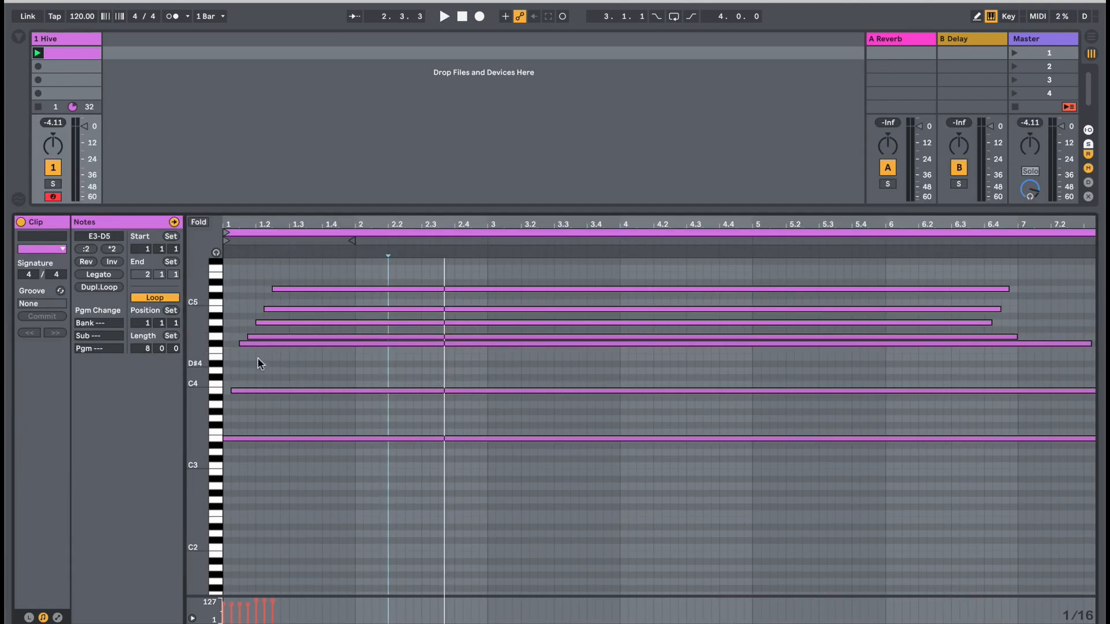
Shift the starts of the F#4 and G4 notes slightly later and those of the A4 and B4 notes slightly earlier.
left_click_drag(252, 227, 253, 248)
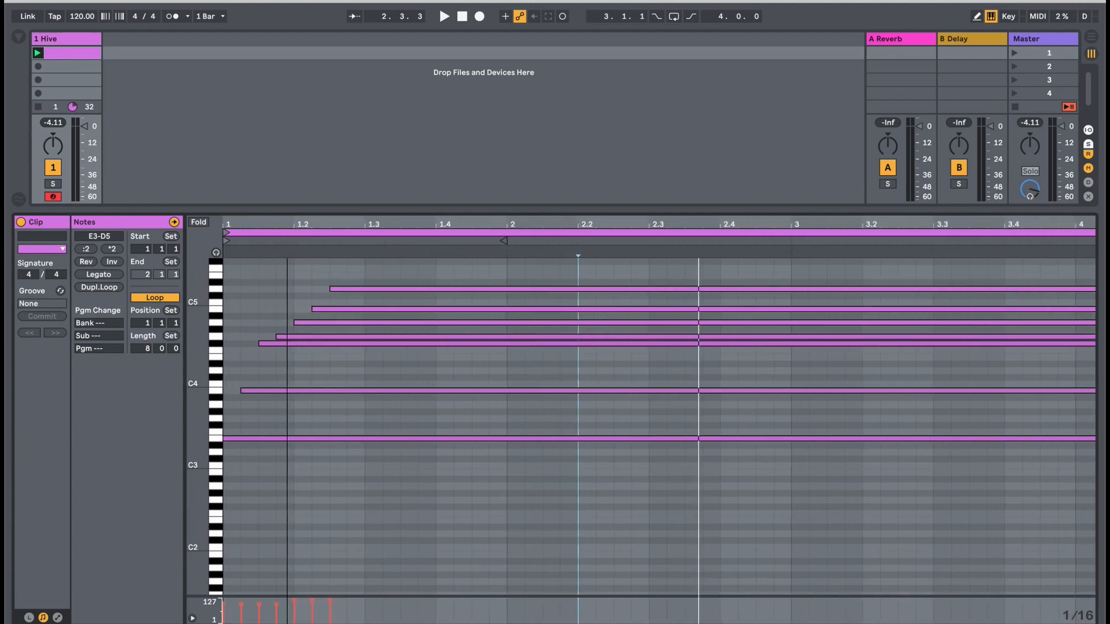
left_click(278, 289)
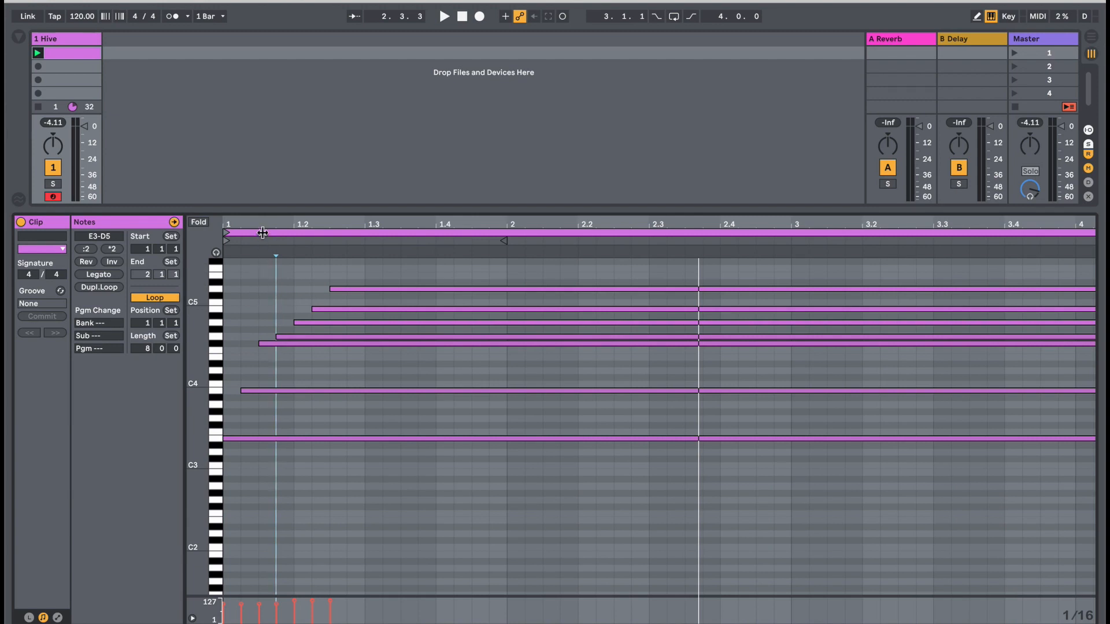
left_click_drag(265, 225, 361, 305)
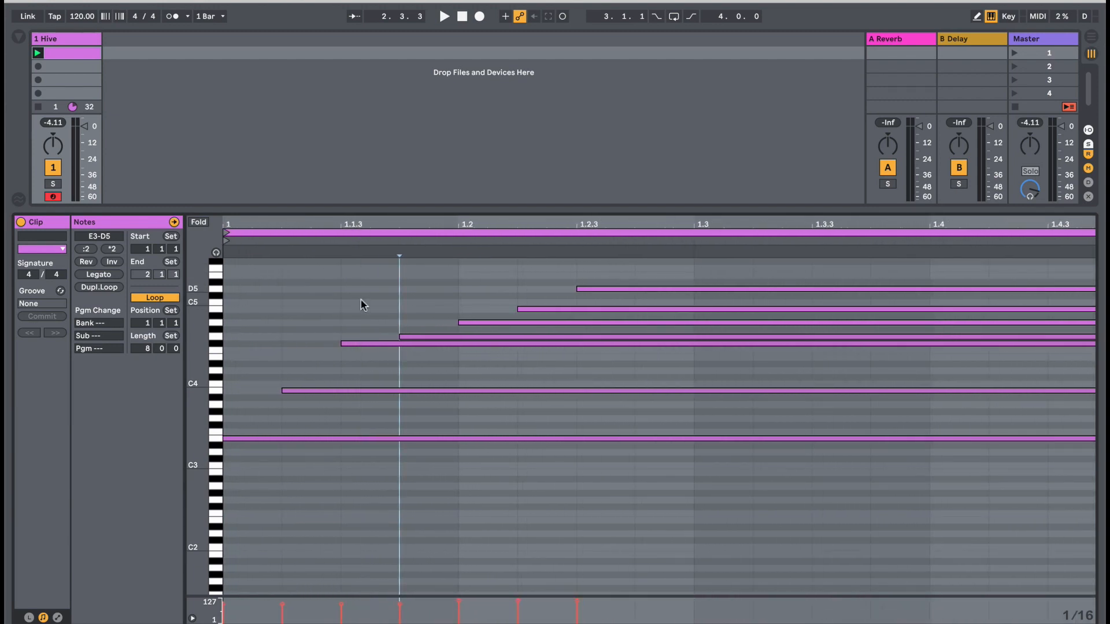
left_click(354, 343)
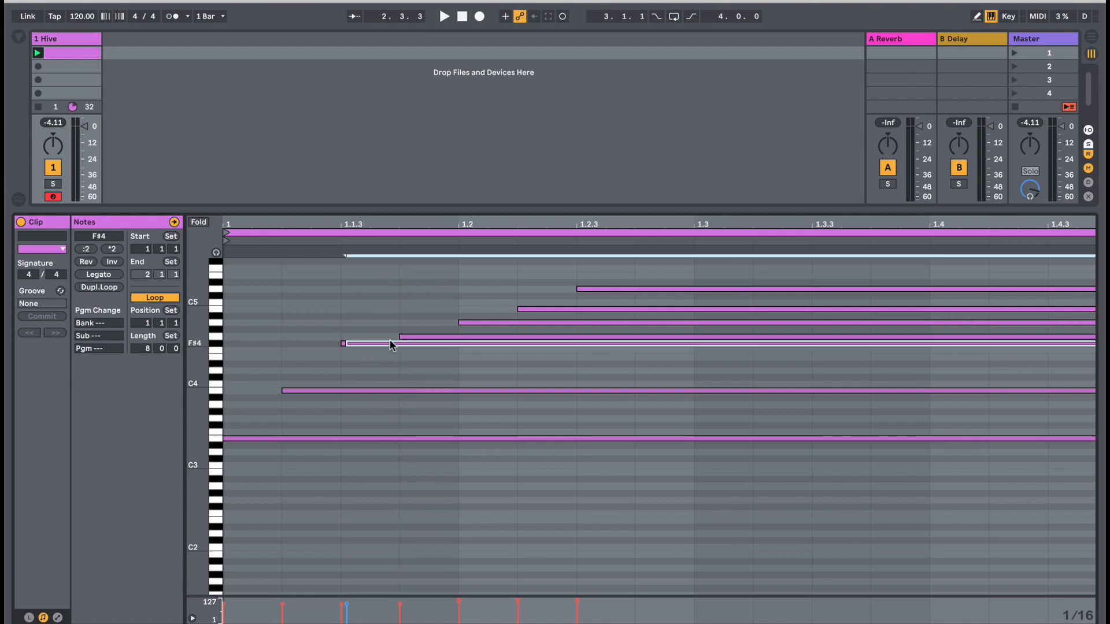
left_click(340, 343)
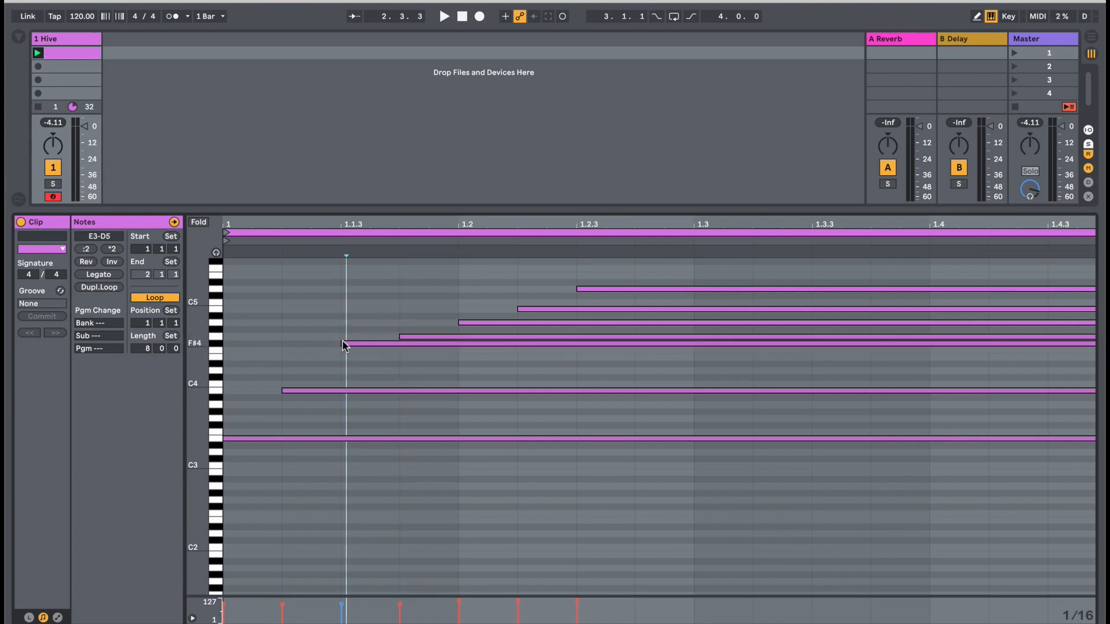
left_click(349, 344)
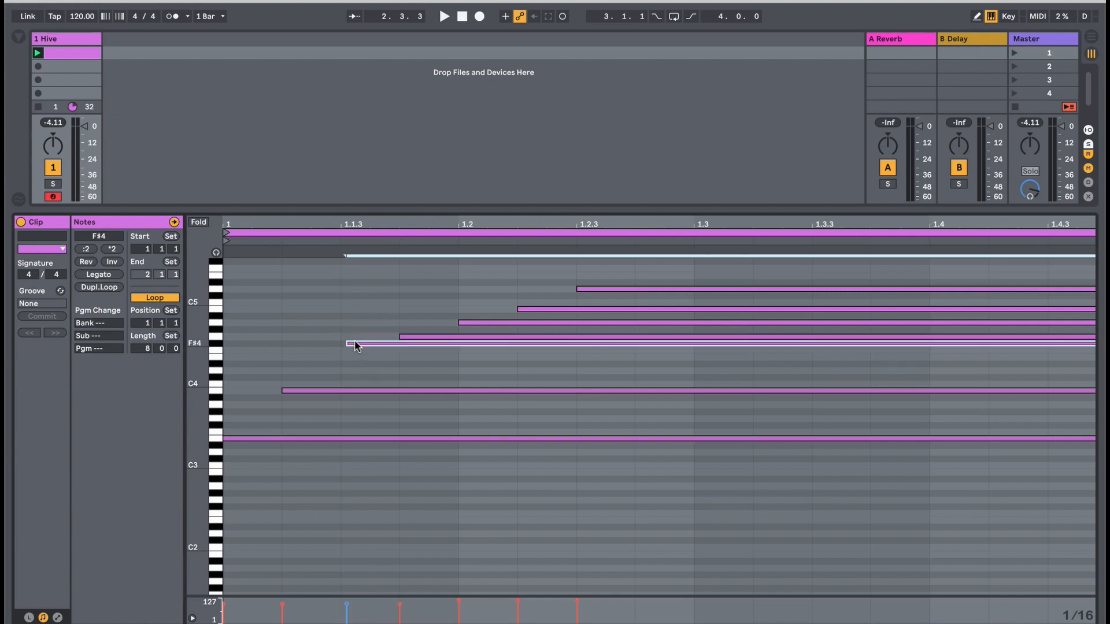
left_click_drag(413, 337, 465, 324)
left_click(472, 323)
left_click_drag(531, 308, 523, 310)
Play back the clip with the shifted notes and examine the start of the E3 note.
key("space")
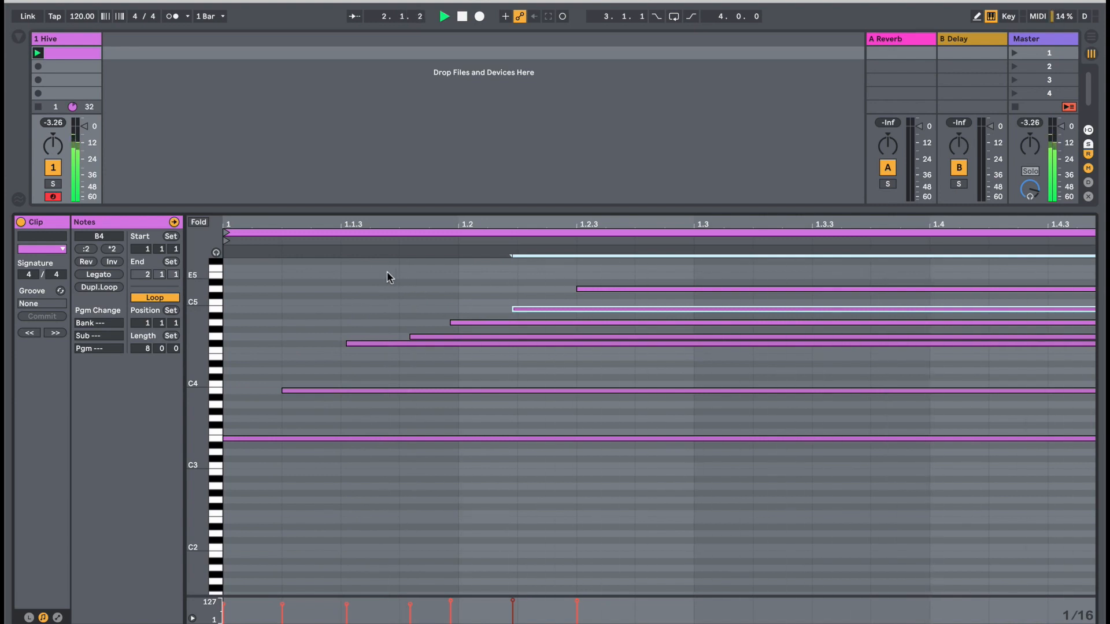
scroll(271, 325, "down", 5)
left_click(270, 325)
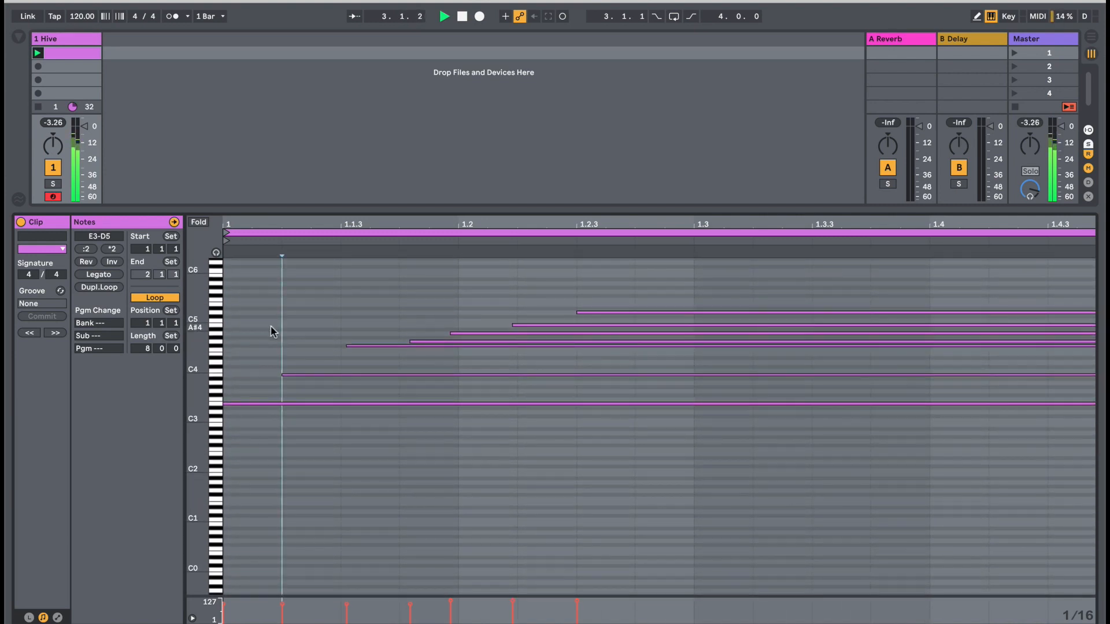
left_click(242, 404)
left_click_drag(241, 404, 266, 503)
key("space")
key("space")
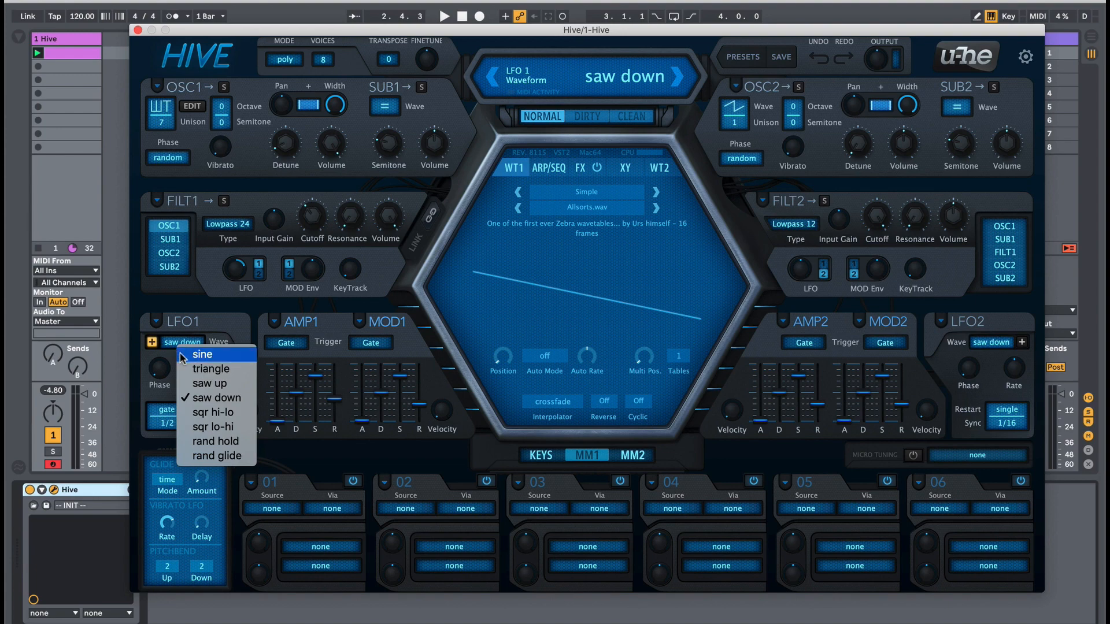
Set LFO1's waveform to sine, play the clip, try a sync rate of 1/8, and settle on 1/4.
left_click(181, 355)
key("space")
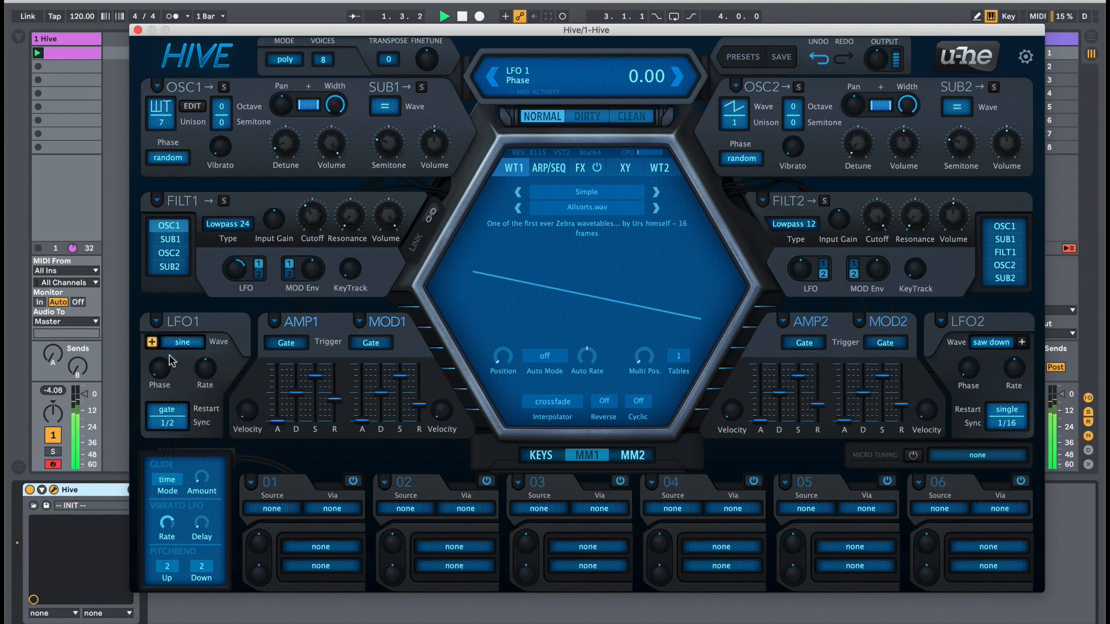
left_click(167, 420)
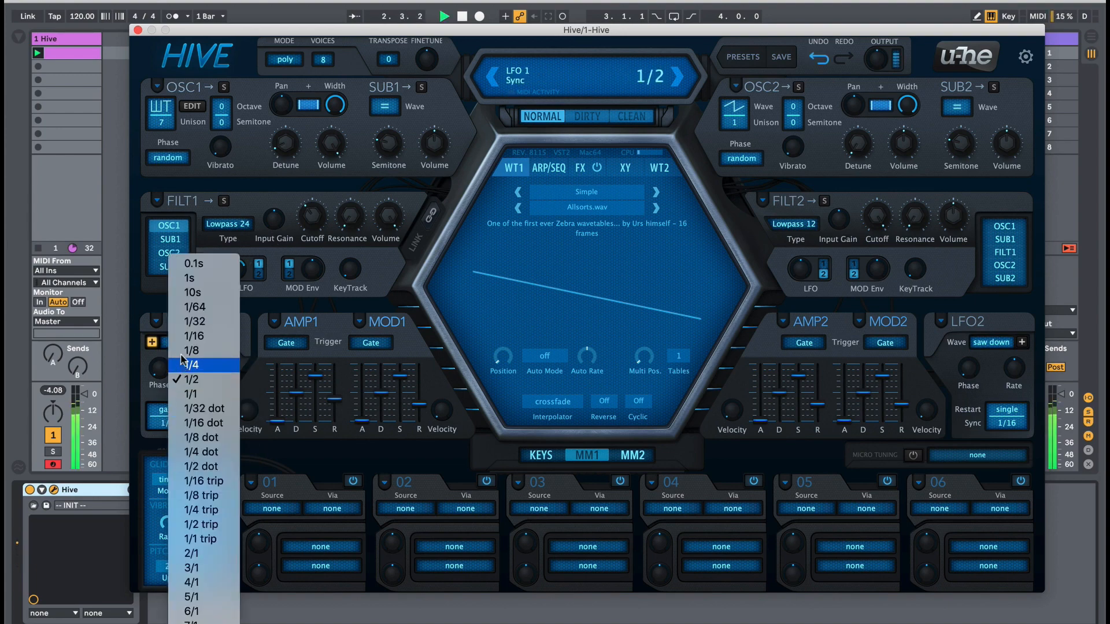
left_click(183, 350)
left_click(168, 423)
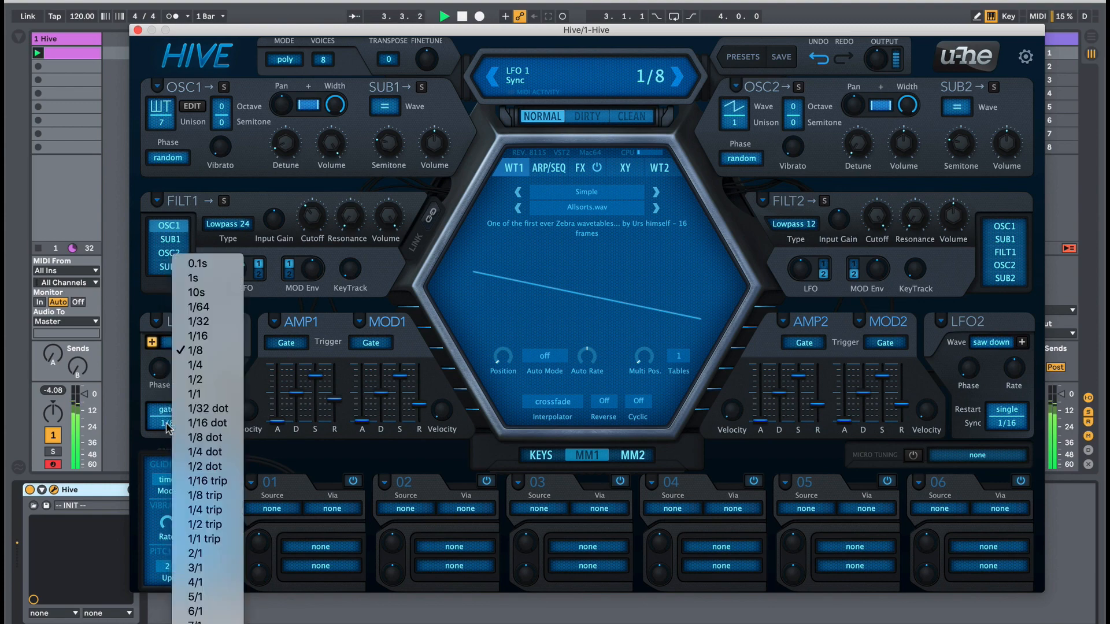
left_click(181, 365)
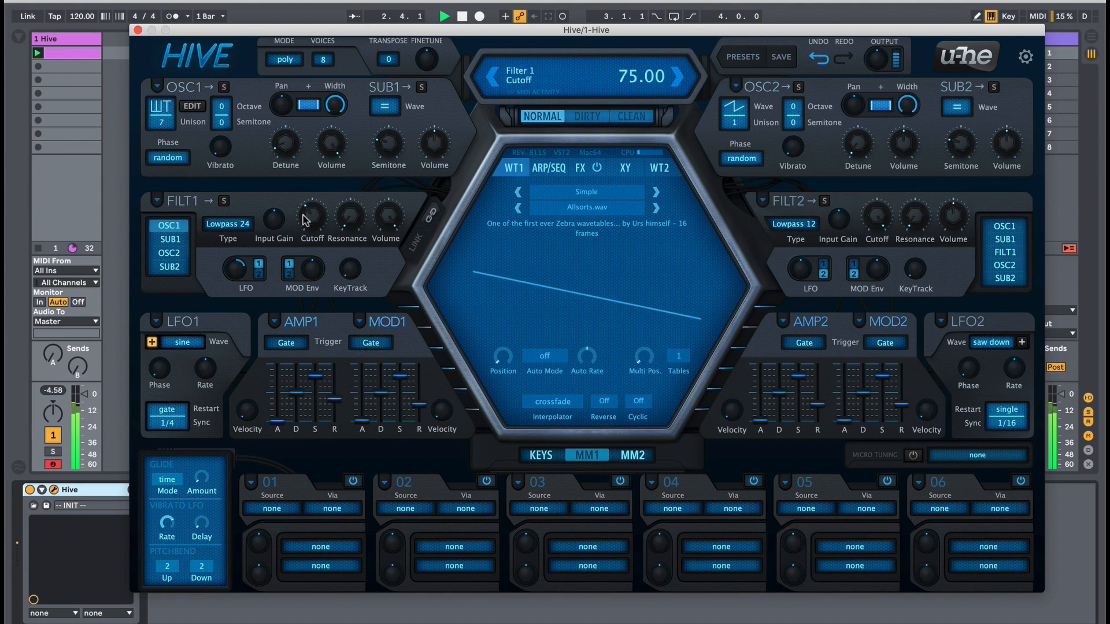
Lower the Filter 1 cutoff to 64.50 and adjust the filter's LFO depth during playback.
left_click_drag(307, 215, 303, 230)
left_click_drag(238, 264, 238, 262)
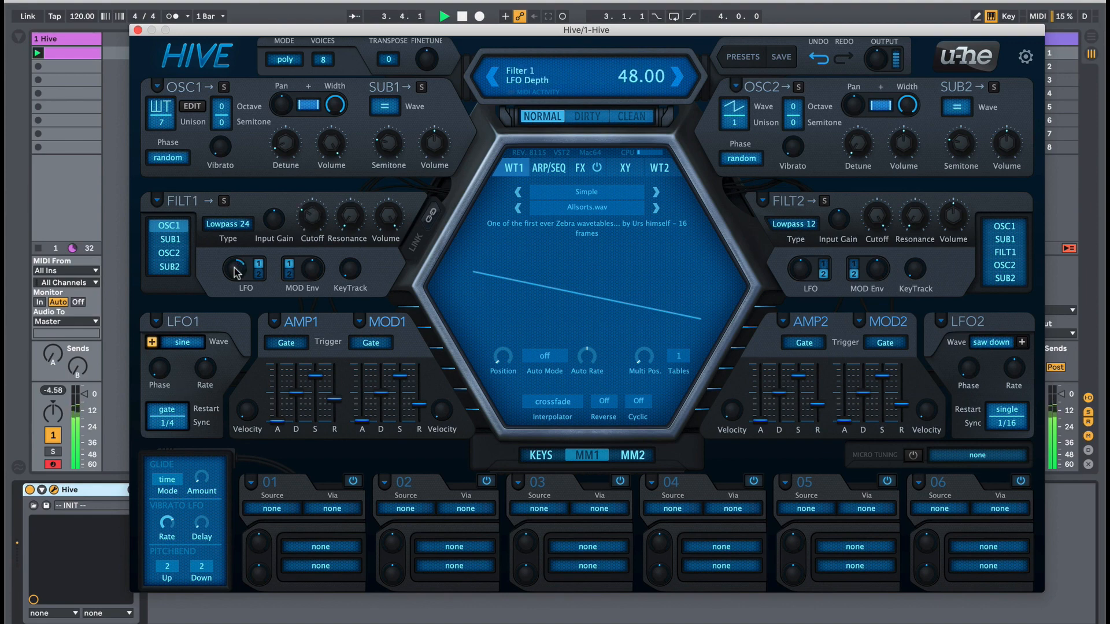
Set LFO1 to the sqr hi-lo waveform with random restart, and listen to the clip.
left_click(168, 410)
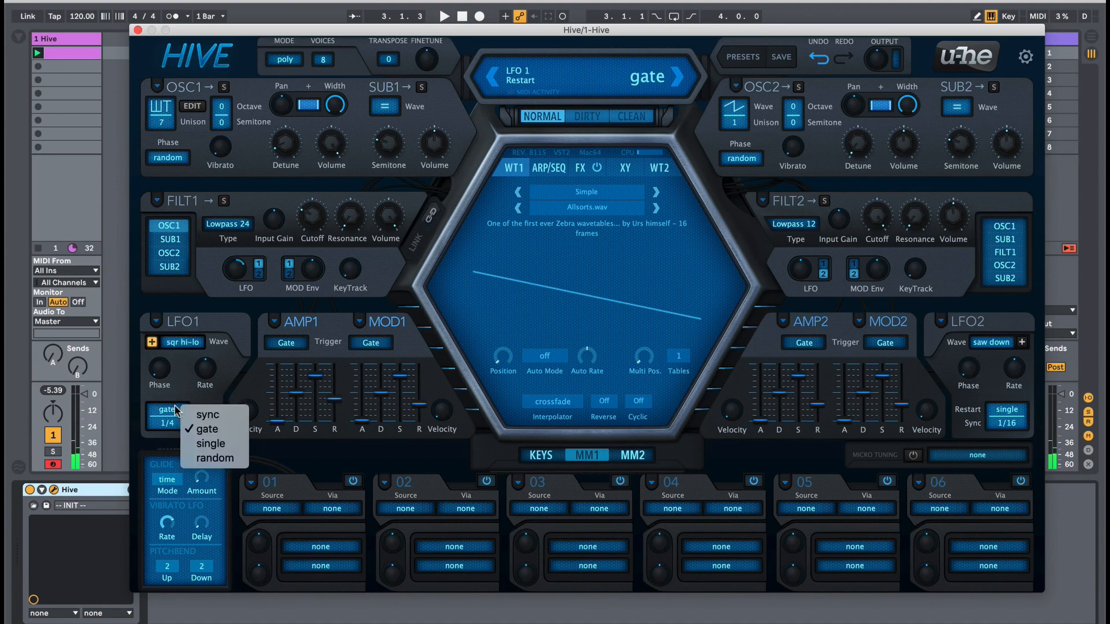
left_click(215, 458)
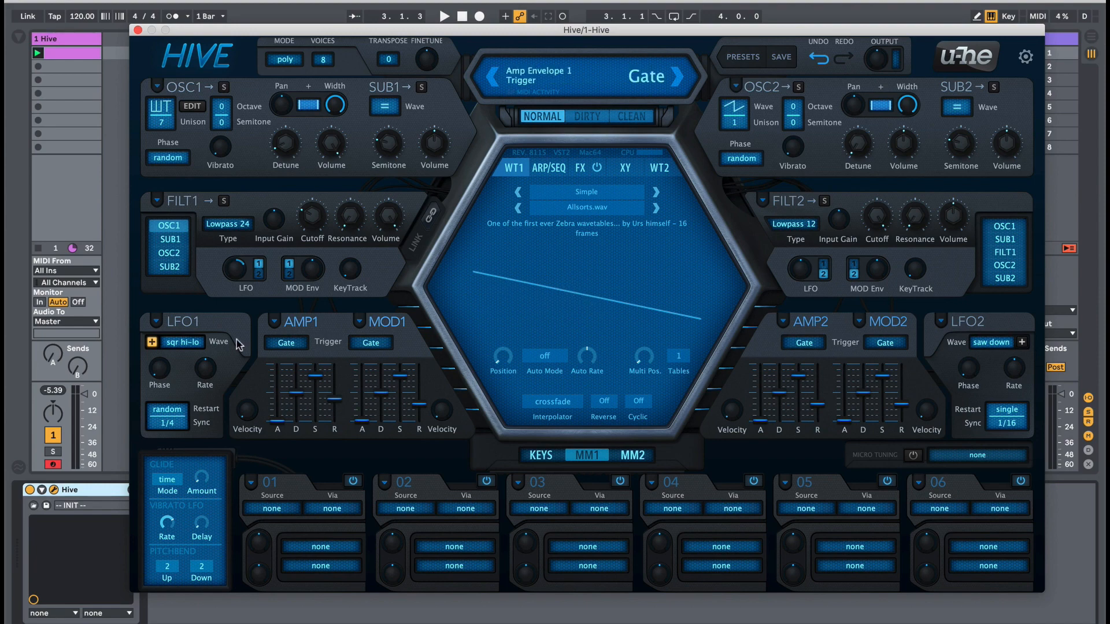
key("space")
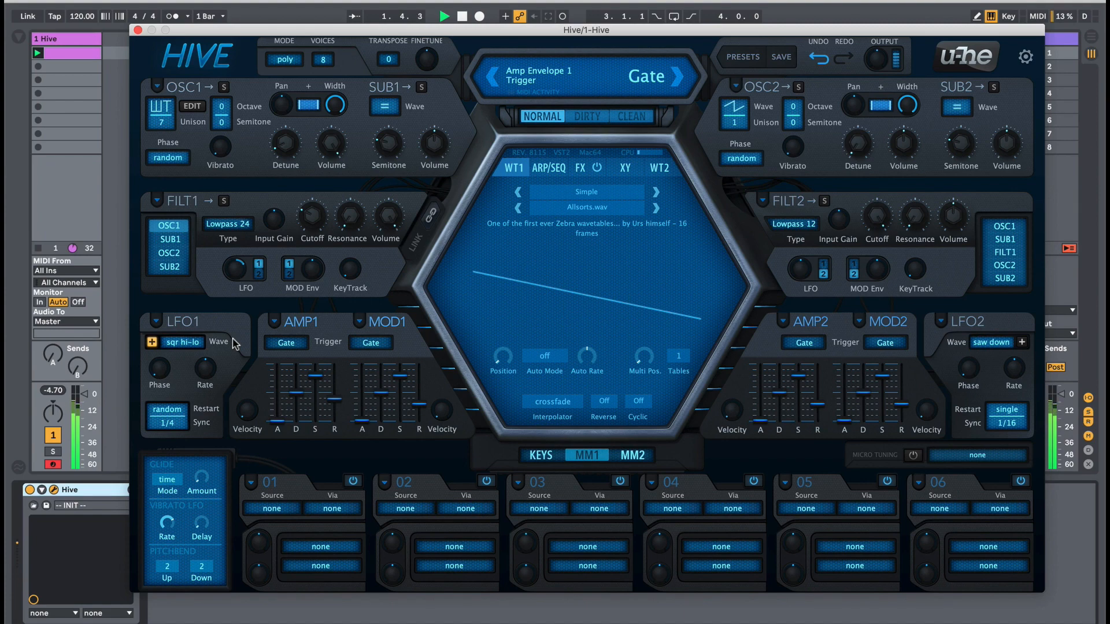
key("space")
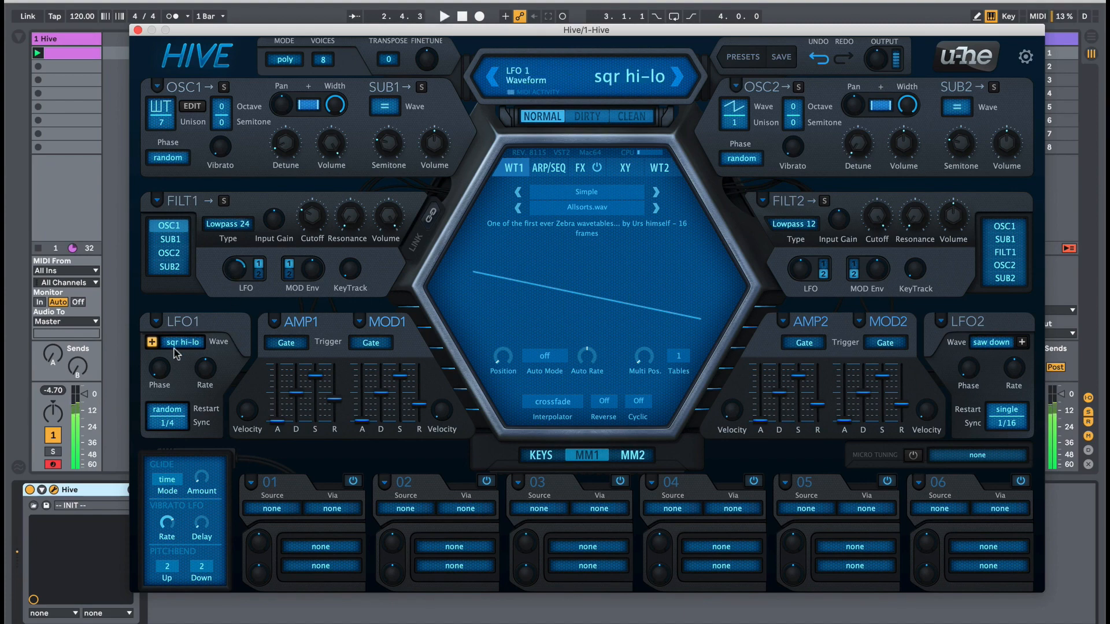
Set LFO1's waveform to saw down and start playing the clip.
left_click(183, 342)
left_click(222, 392)
key("space")
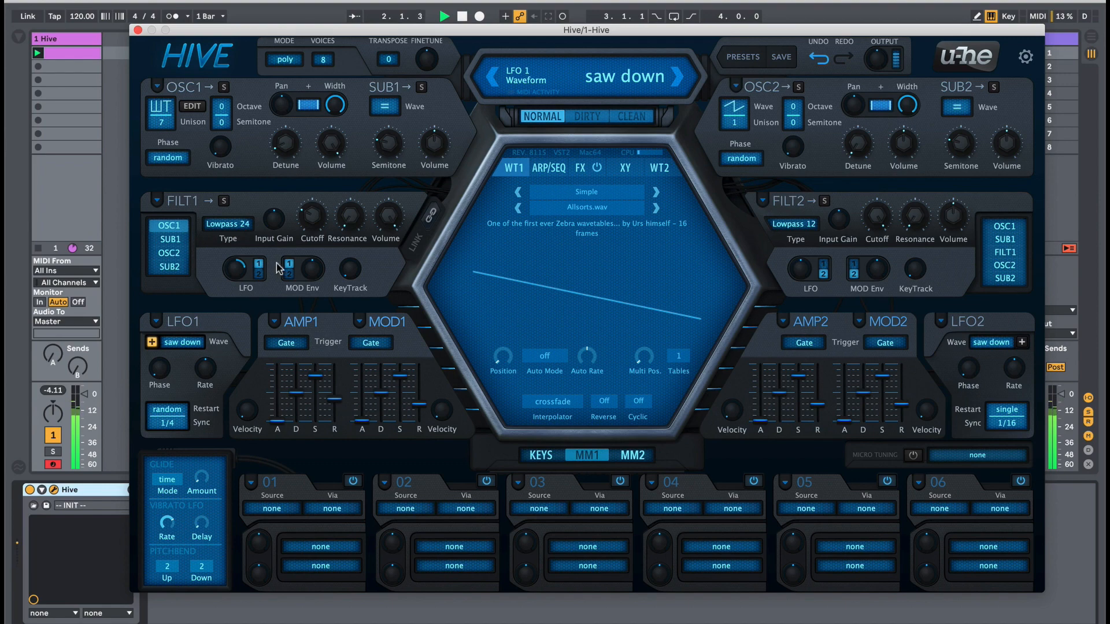
Lower the Filter 1 cutoff to 30.50 and raise the filter's LFO depth.
left_click_drag(235, 277, 235, 265)
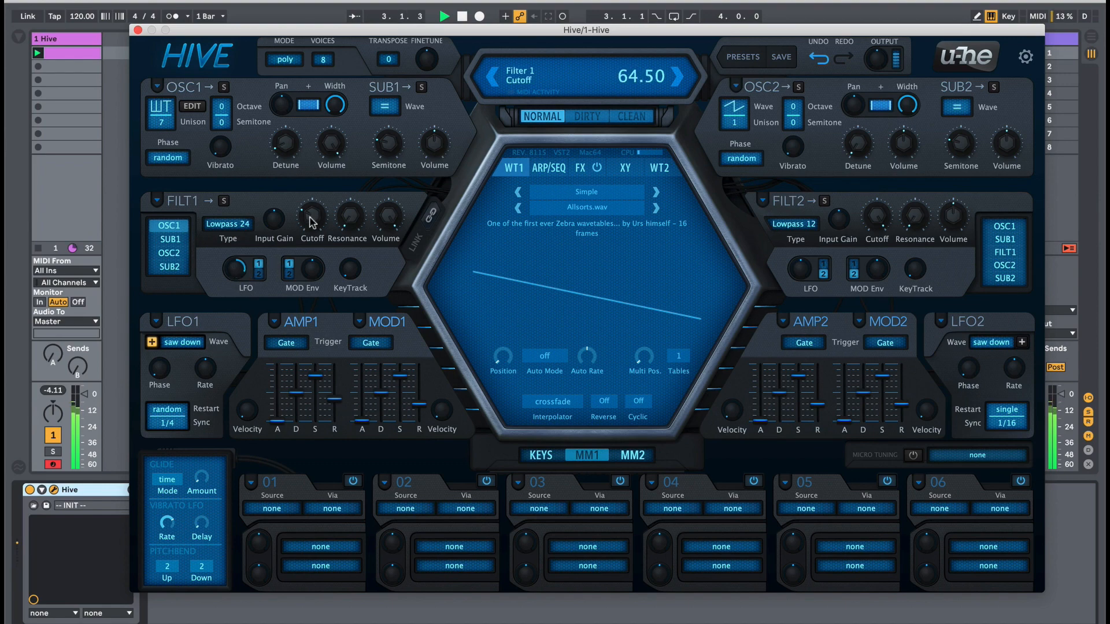
left_click_drag(310, 218, 315, 272)
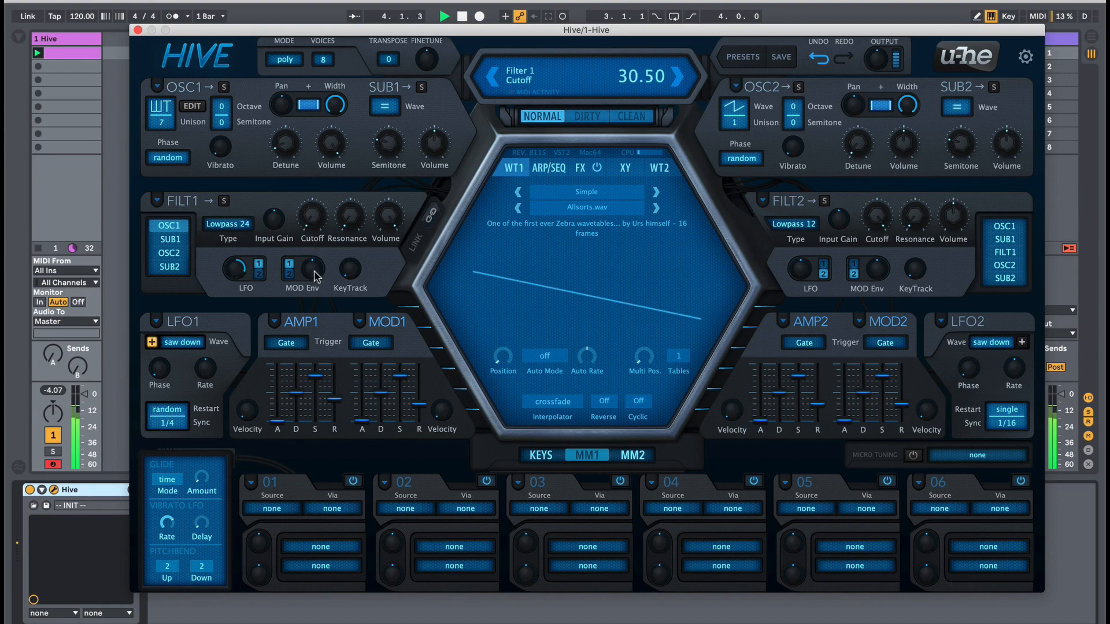
left_click_drag(234, 277, 232, 268)
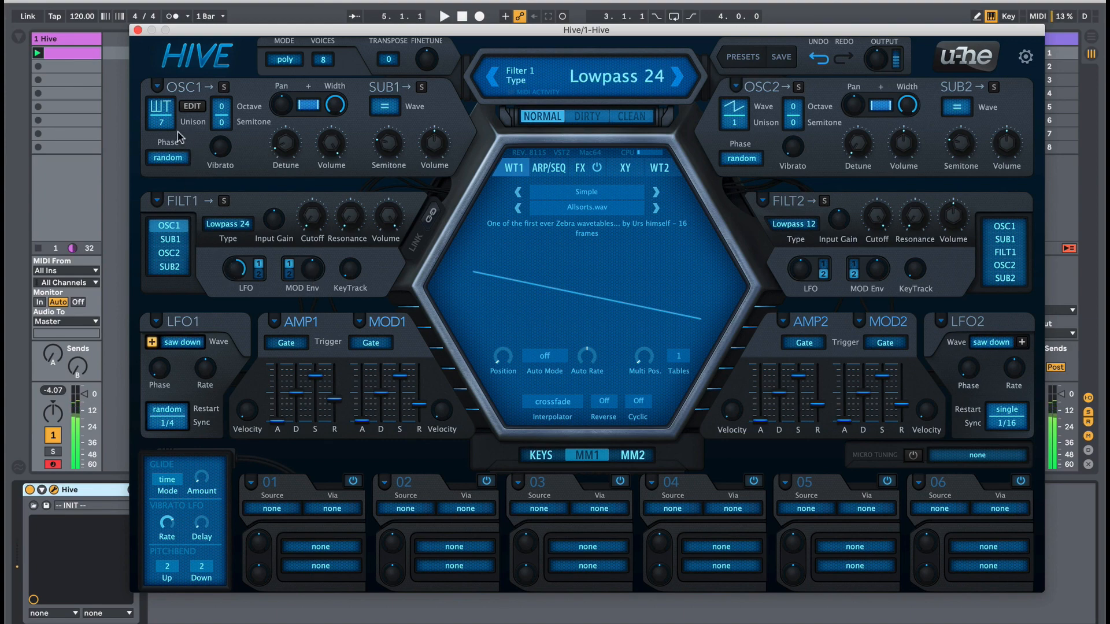
Set OSC1's octave to 1 and its wave to Sine.
left_click(221, 107)
left_click(237, 128)
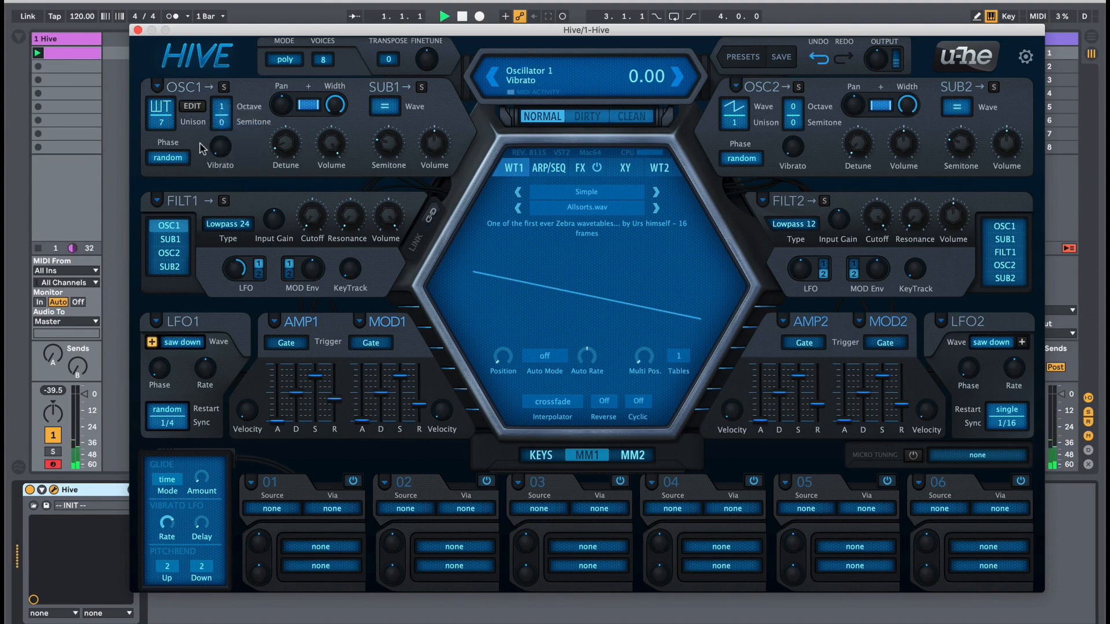
left_click(161, 108)
left_click(179, 109)
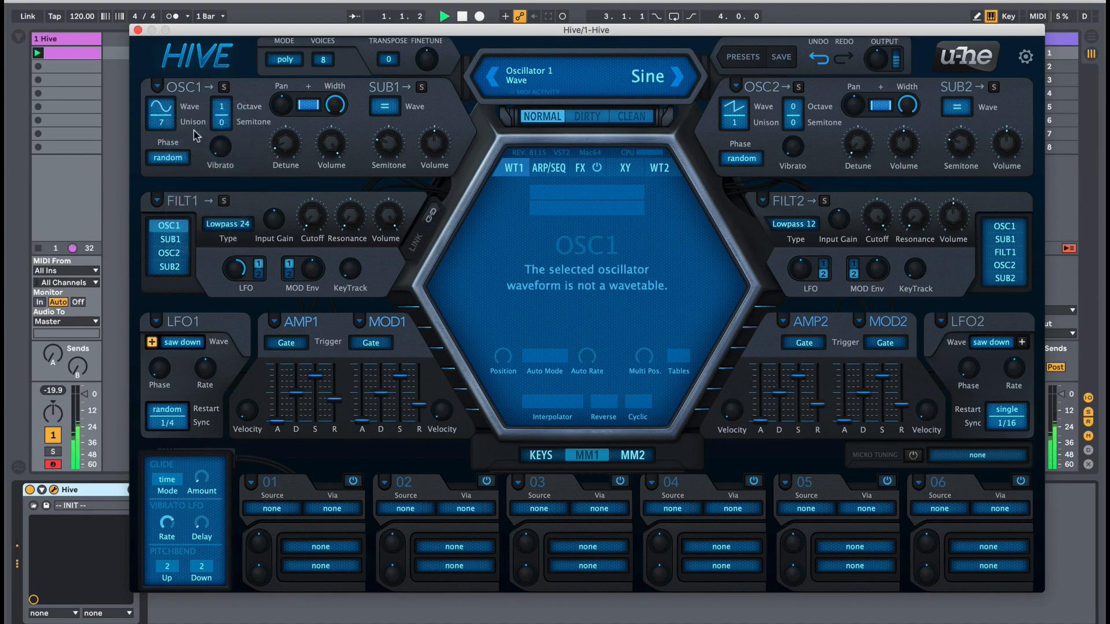
Try the Triangle wave on OSC1, and change it to a pulse-shaped wave.
left_click(161, 107)
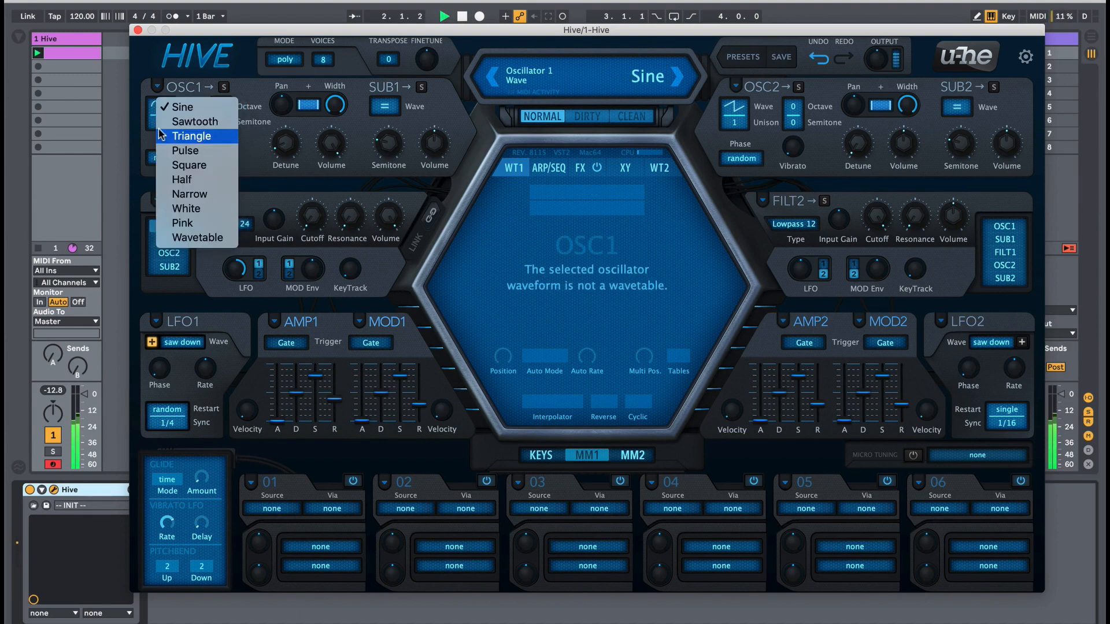
left_click(191, 134)
left_click(160, 124)
left_click(191, 154)
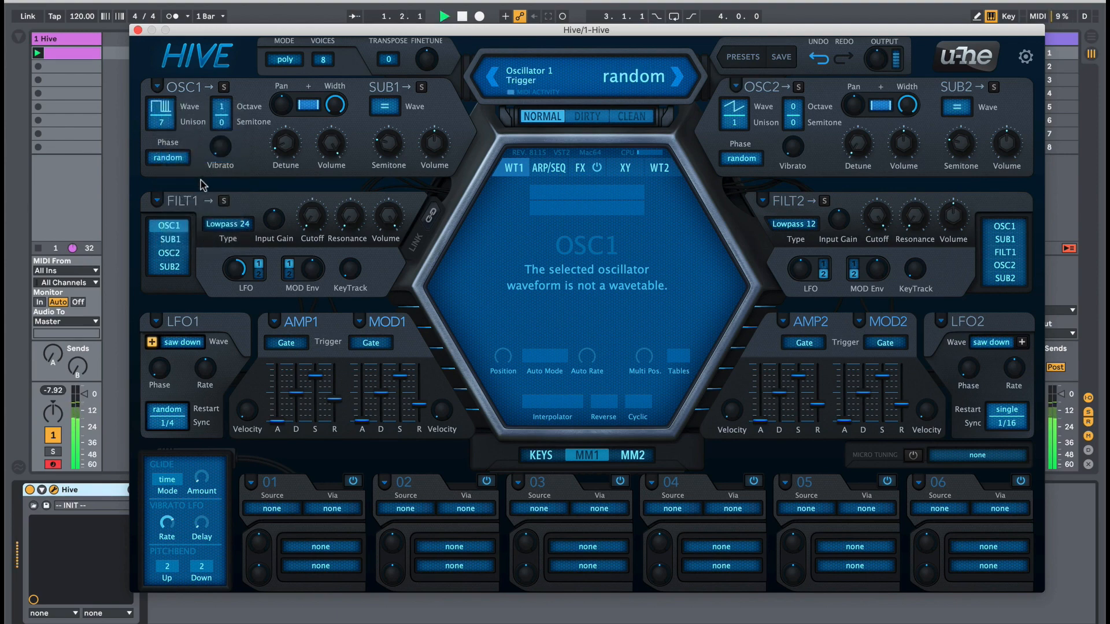
Set LFO1's sync to 1/2, enable the Delay effect and play the clip.
left_click(169, 422)
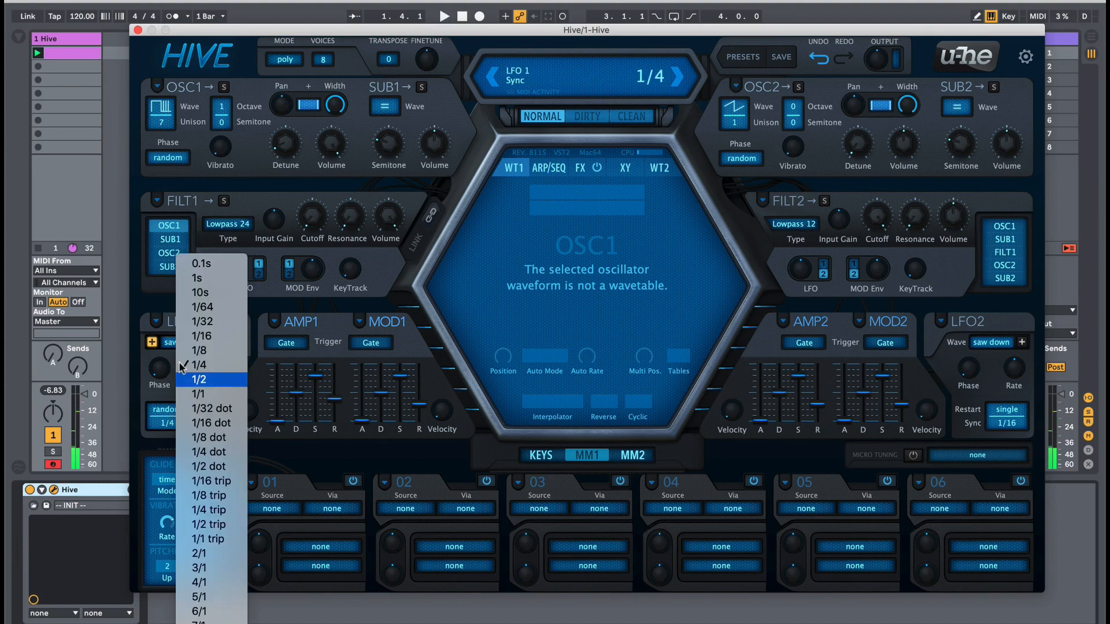
left_click(192, 380)
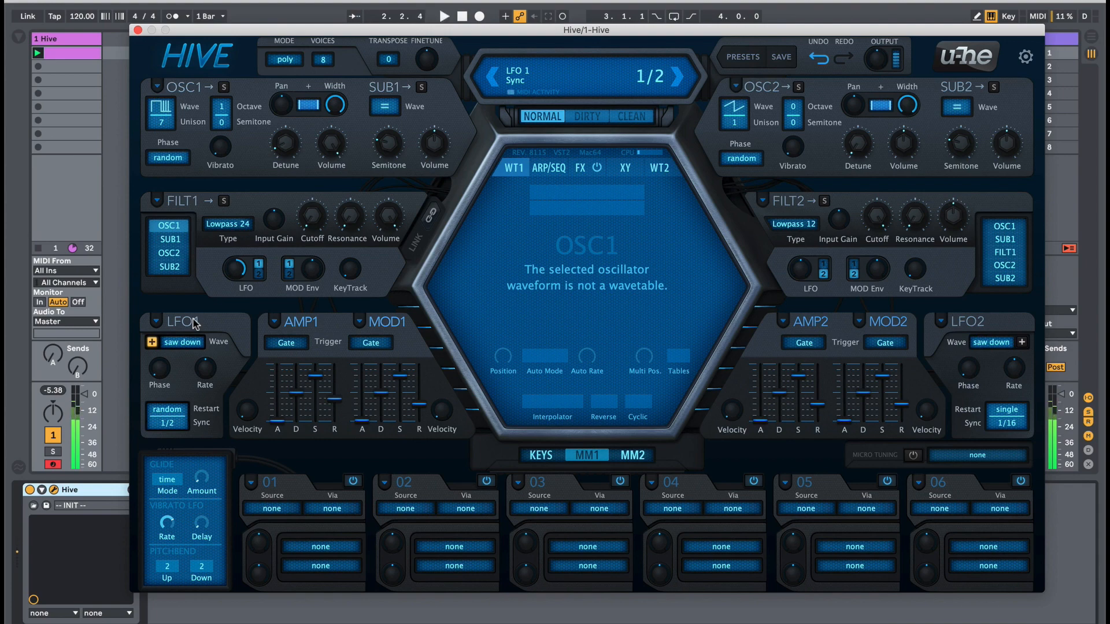
left_click(580, 167)
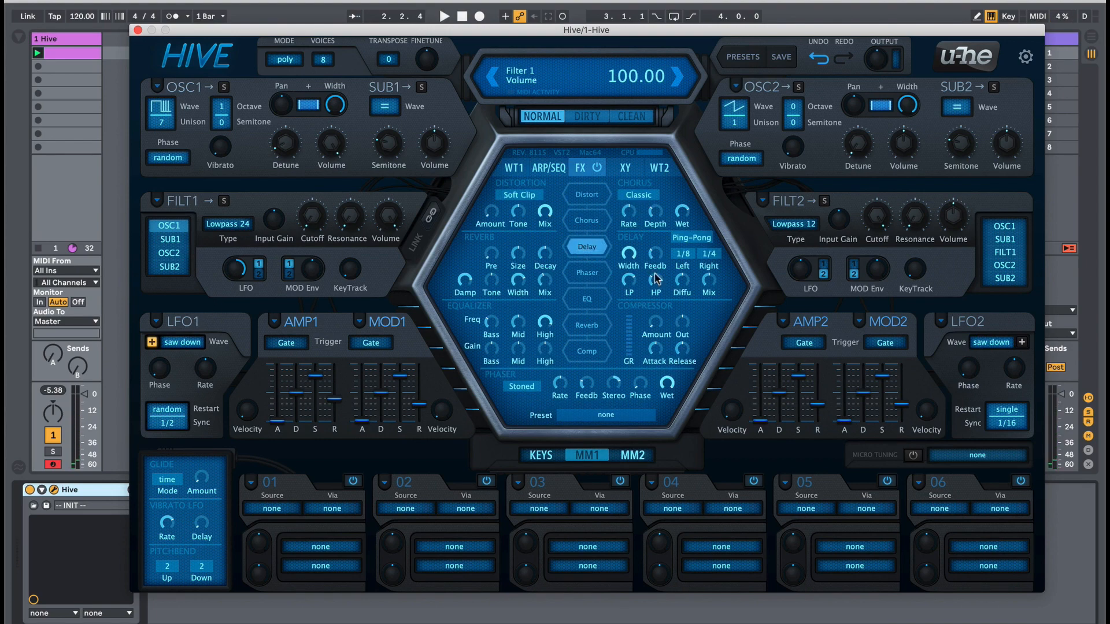
key("space")
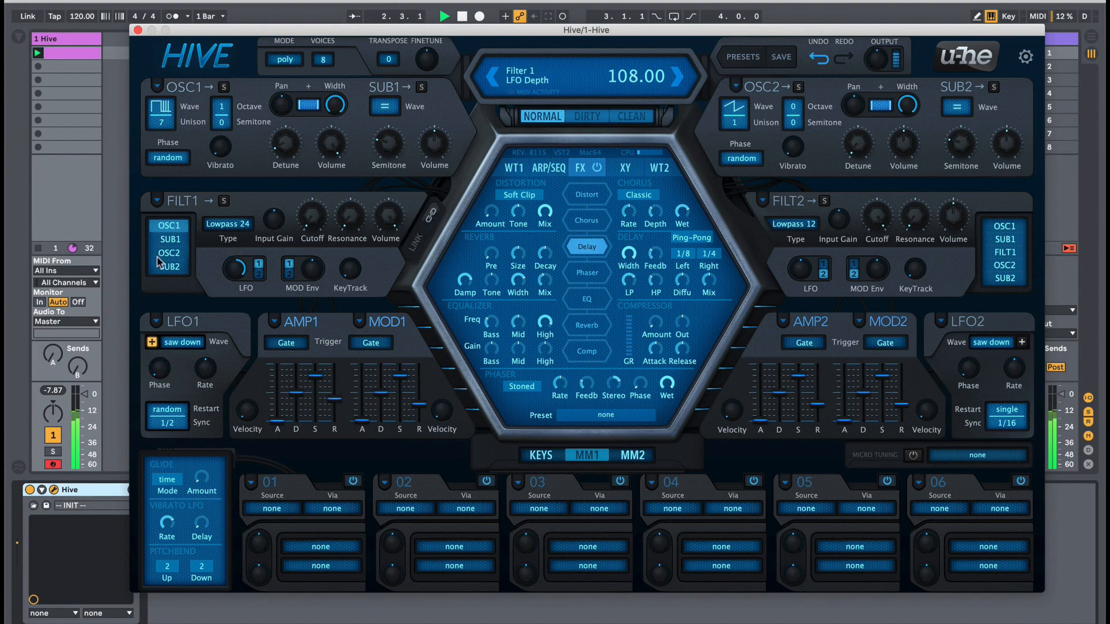
Try the Square wave on OSC1, and change it to Sawtooth.
left_click(161, 108)
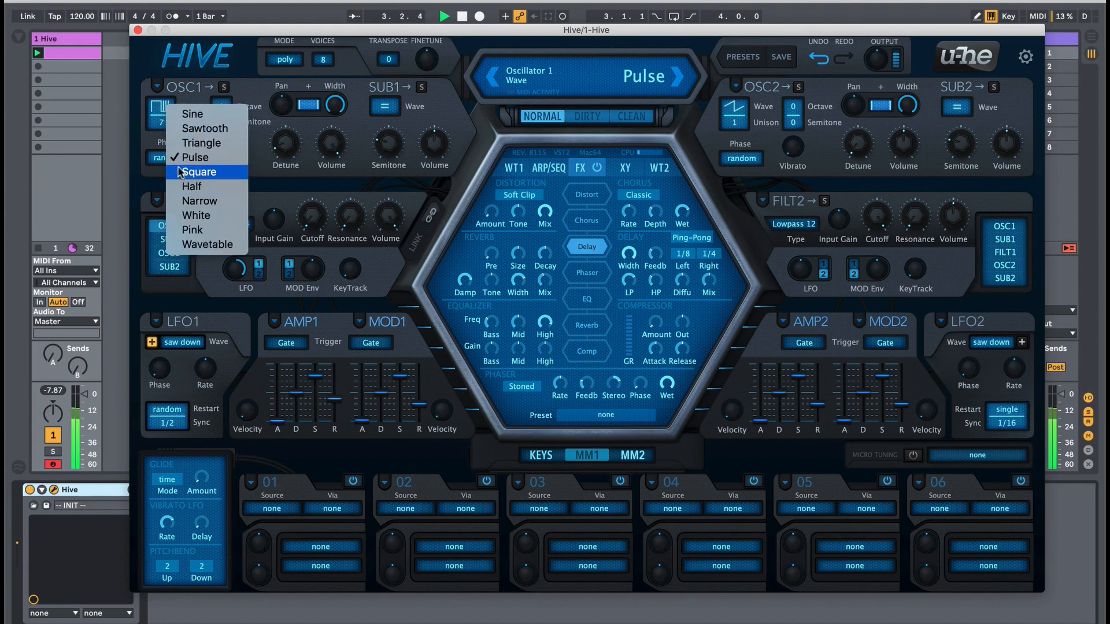
left_click(197, 174)
left_click(162, 110)
left_click(200, 130)
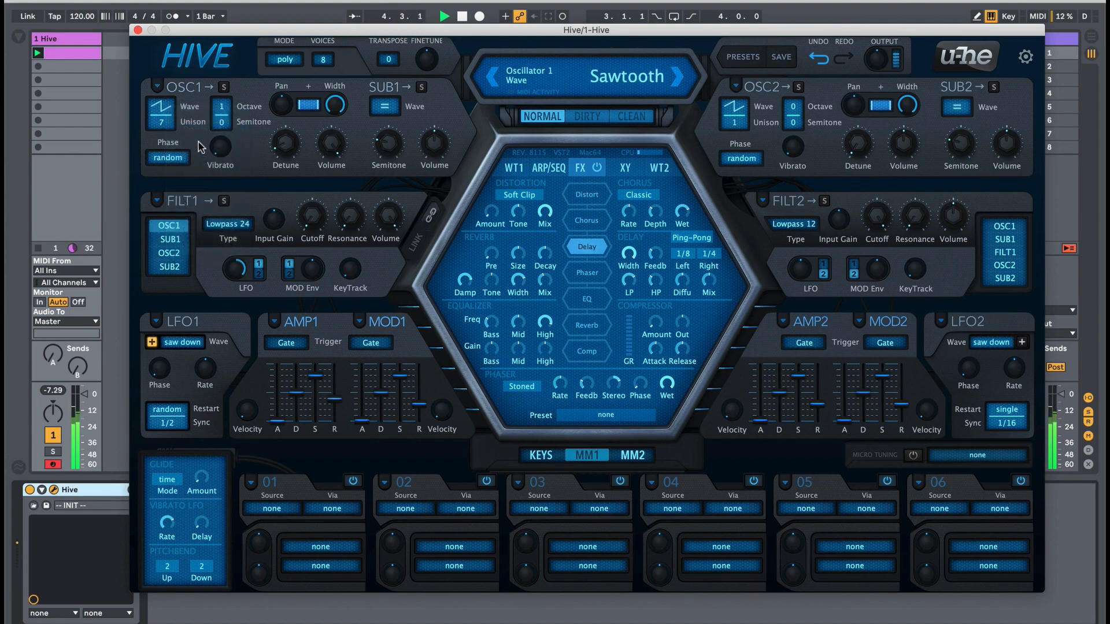
Slow LFO1's sync to 1/1 and play the clip again.
left_click(172, 423)
left_click(184, 394)
key("space")
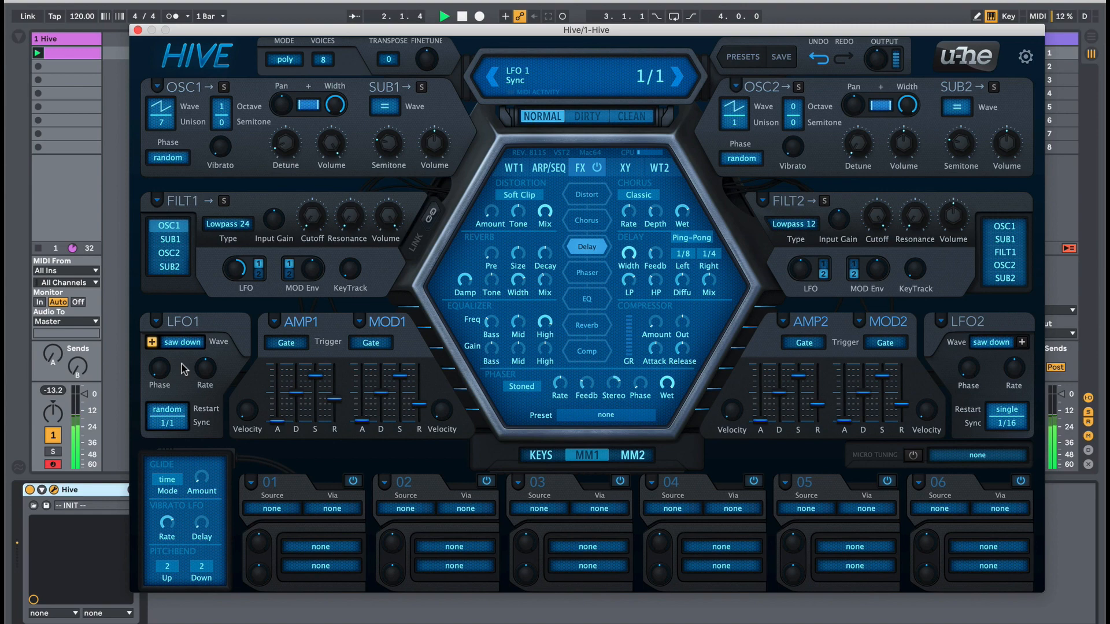
Raise Filter 1's resonance and input gain, and reduce its LFO depth slightly.
left_click_drag(350, 216, 347, 179)
left_click_drag(235, 264, 236, 282)
left_click_drag(276, 220, 276, 205)
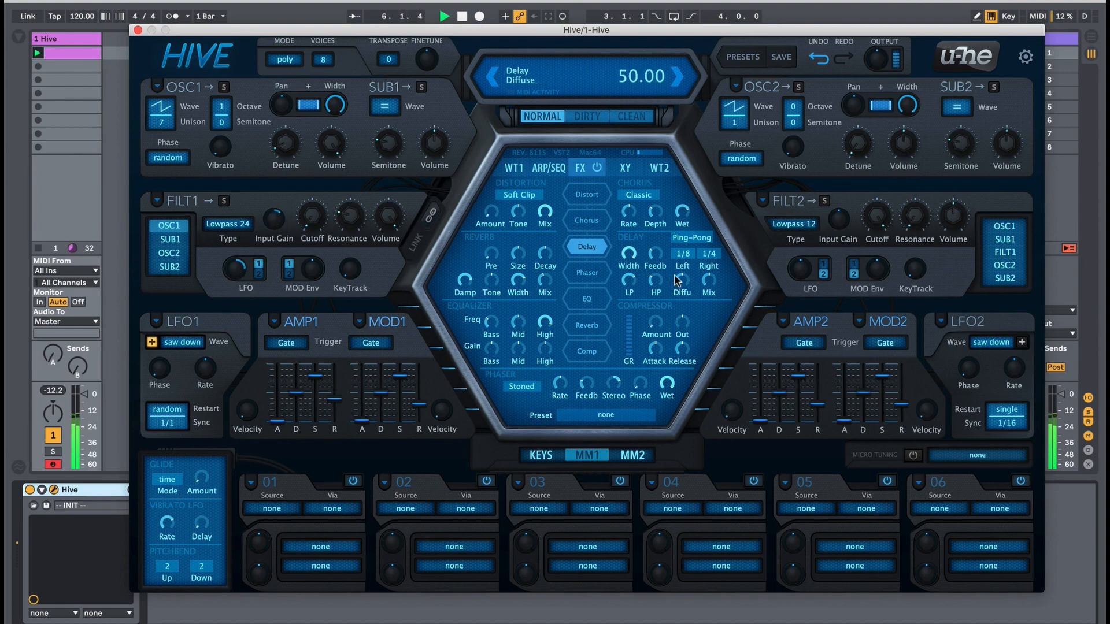
Adjust the delay's diffusion and dry/wet mix, and play the staggered notes in the clip.
left_click_drag(680, 280, 655, 216)
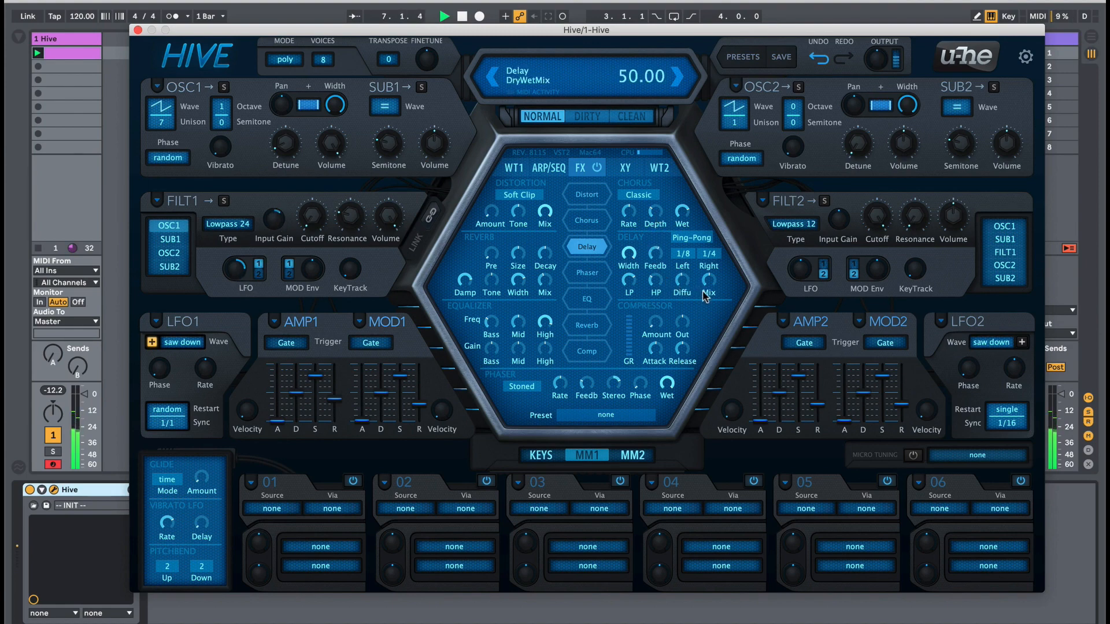
left_click_drag(703, 288, 705, 267)
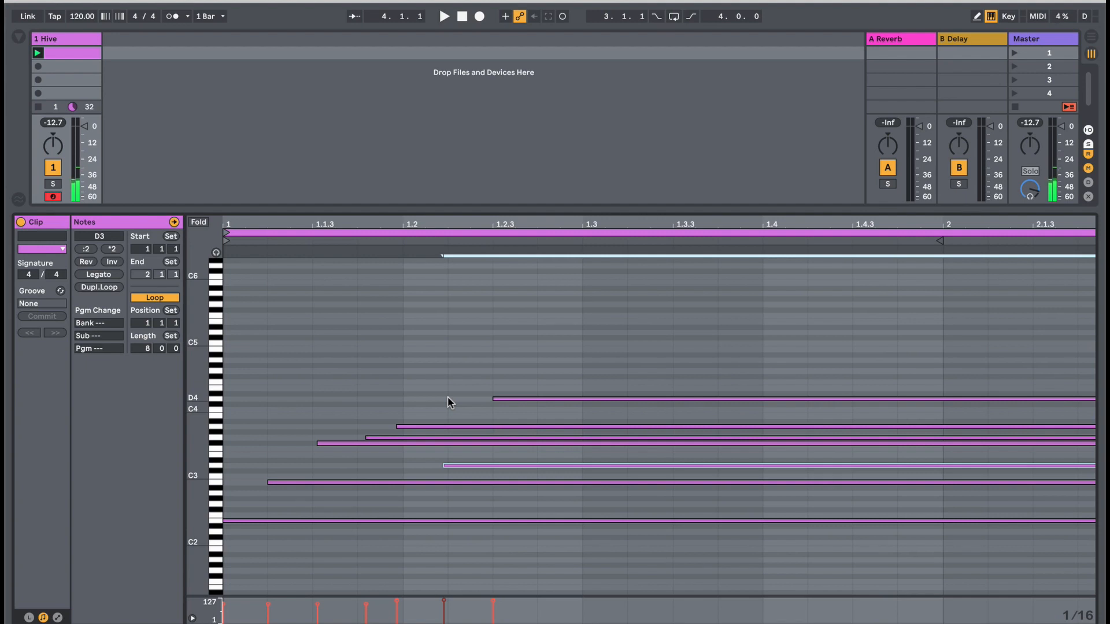
key("space")
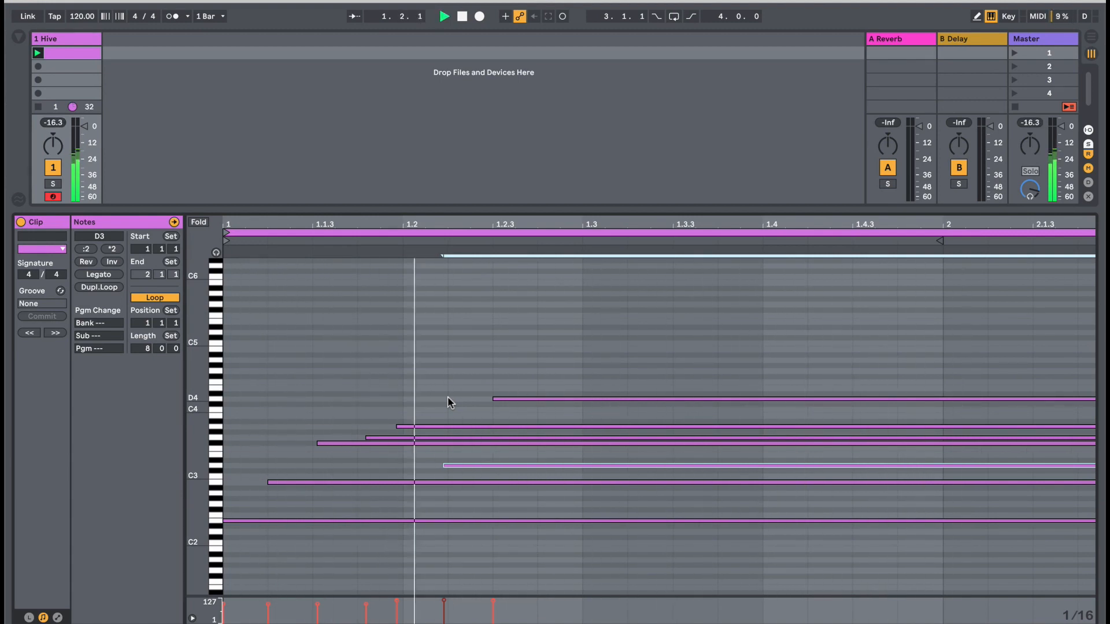
key("shift+Tab")
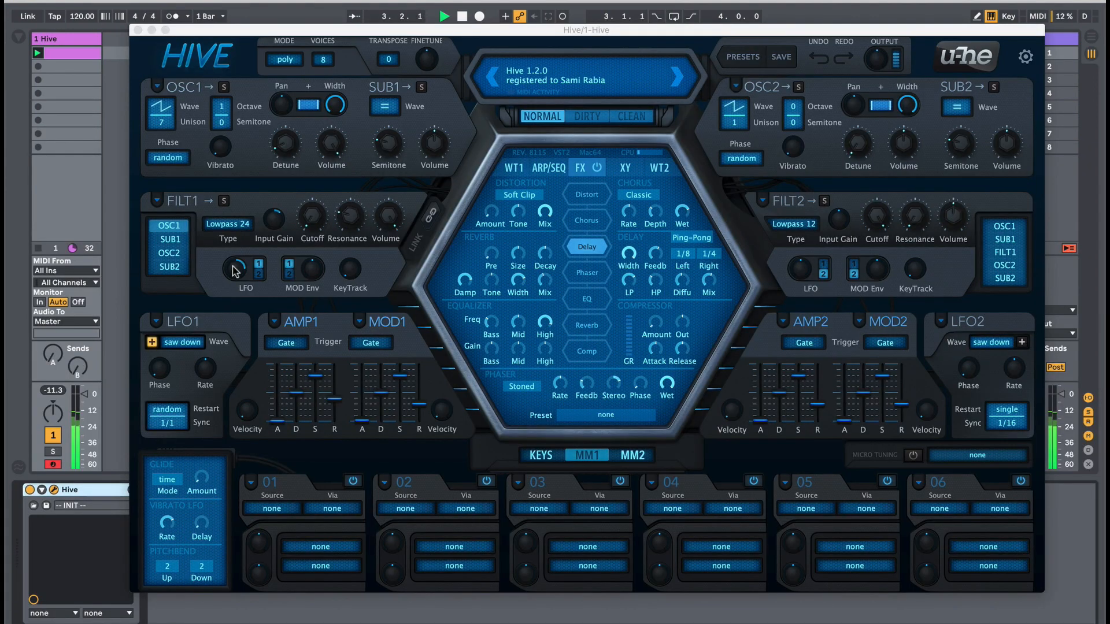
Fine-tune Filter 1's LFO depth and switch OSC1 to the Additive Chords.uhm wavetable.
left_click(233, 266)
left_click_drag(233, 265, 234, 261)
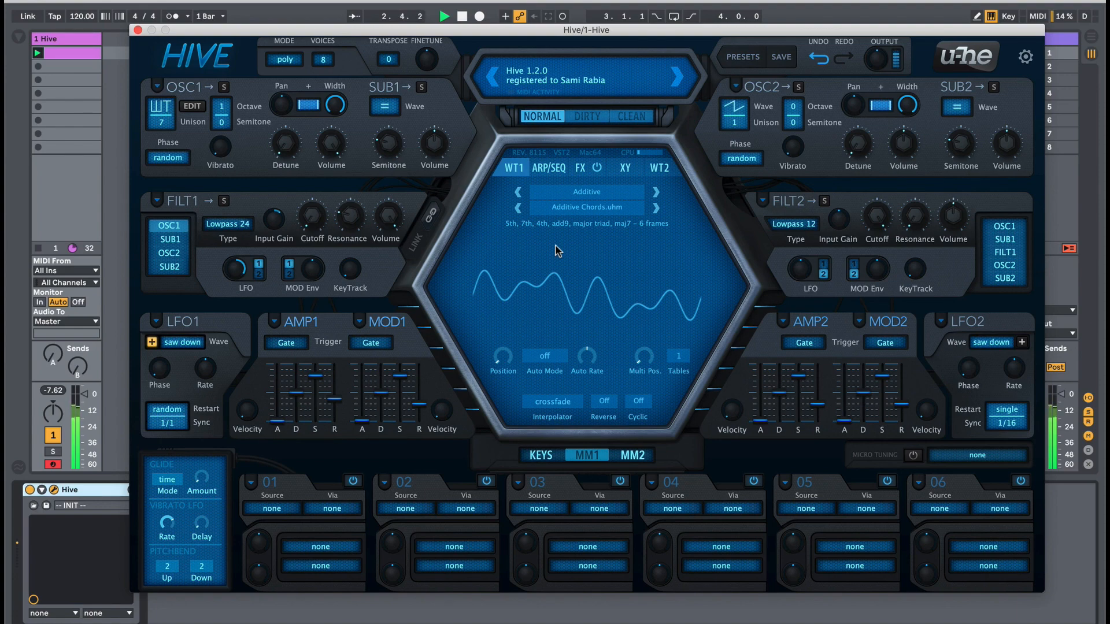
Set LFO1's waveform to saw up and adjust its rate slightly.
left_click(193, 343)
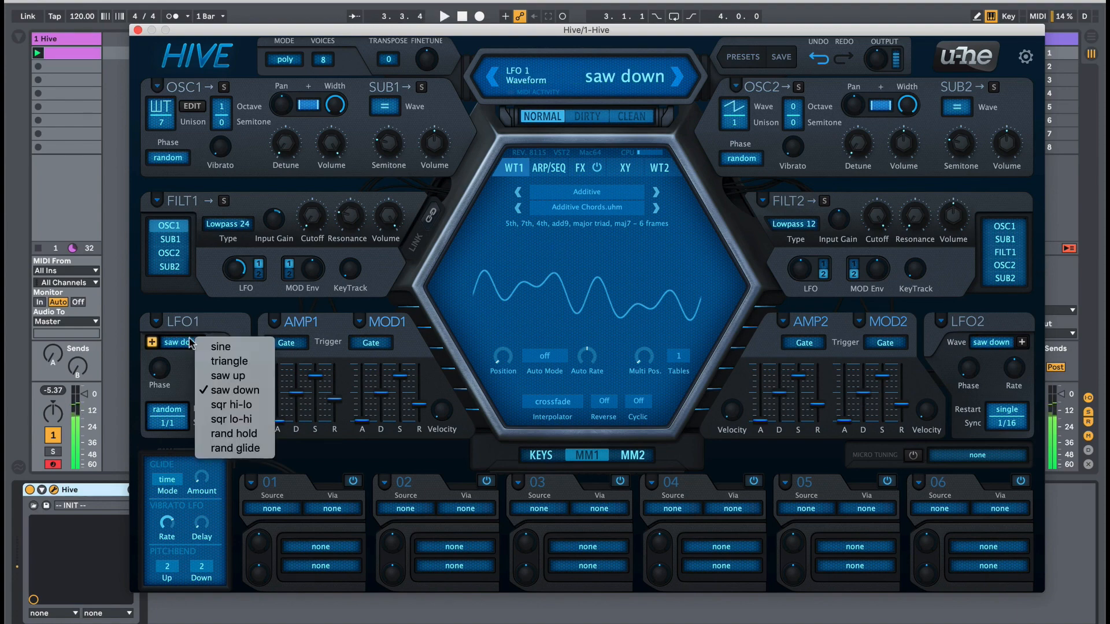
left_click(199, 375)
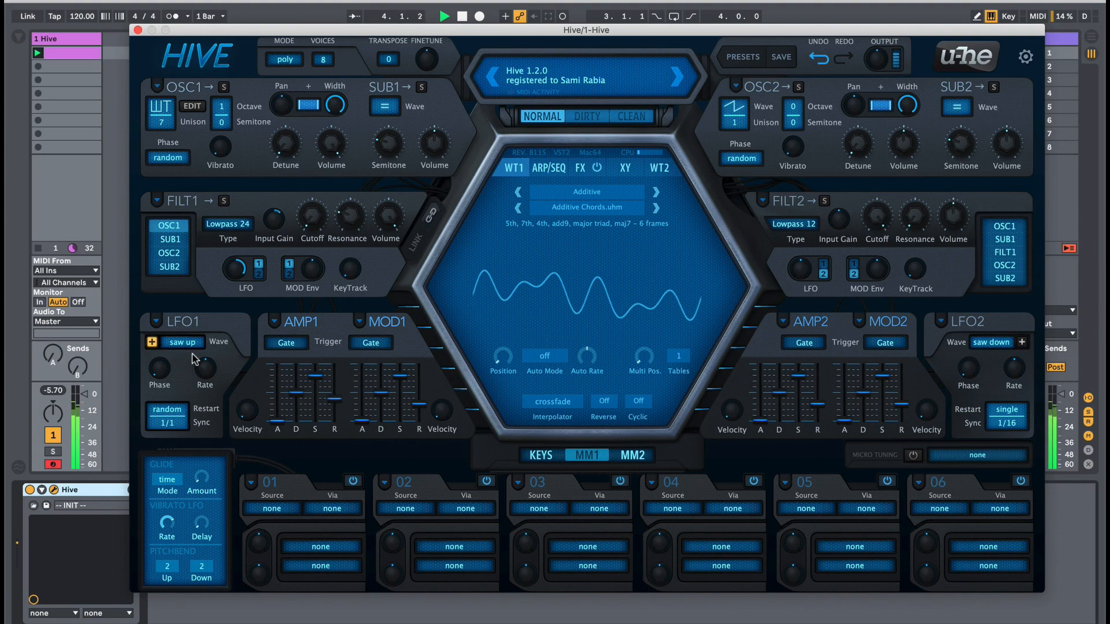
mouse_move(200, 373)
left_mouse_down()
mouse_move(203, 339)
mouse_move(212, 372)
left_mouse_up()
Route LFO1 to OSC1's pan and detune in modulation slot 1, raising the pan amount, and play the clip.
left_click(268, 509)
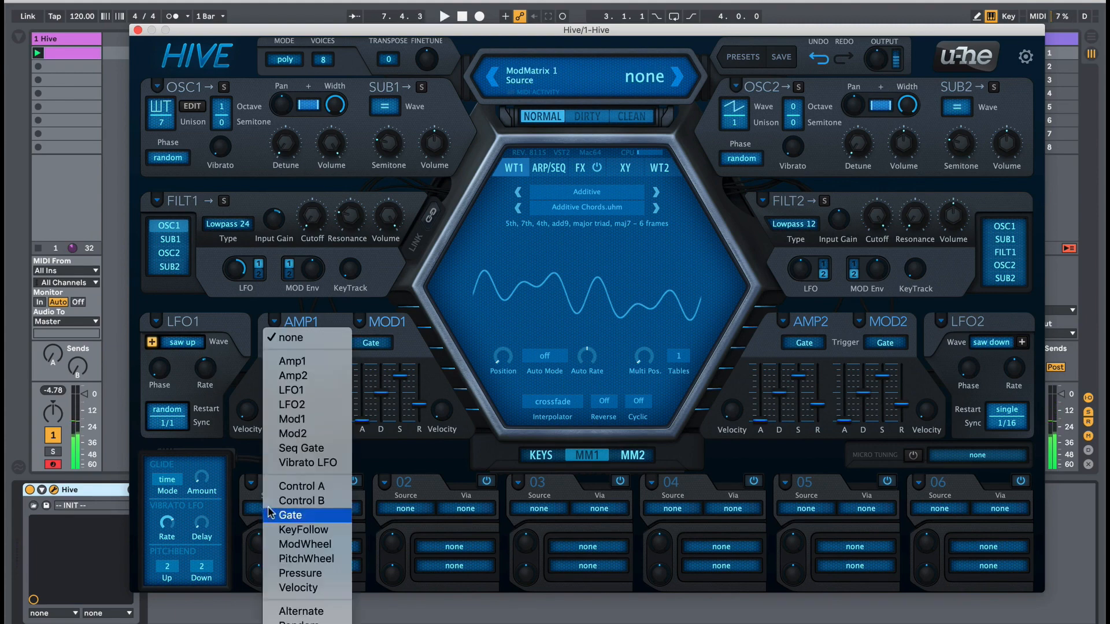
left_click(277, 390)
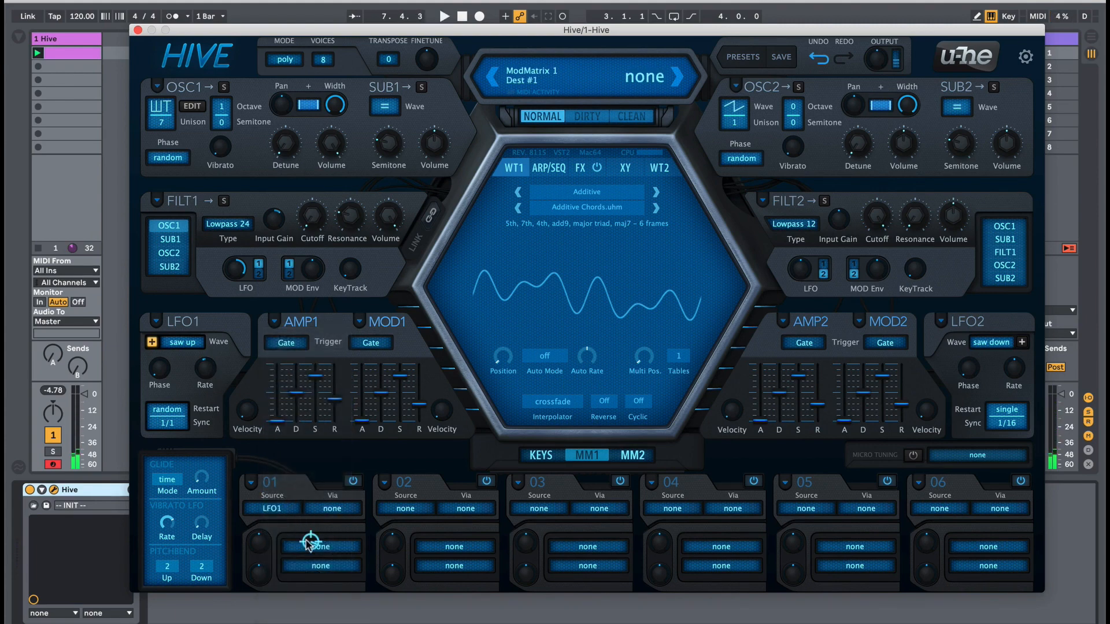
left_click_drag(310, 544, 279, 139)
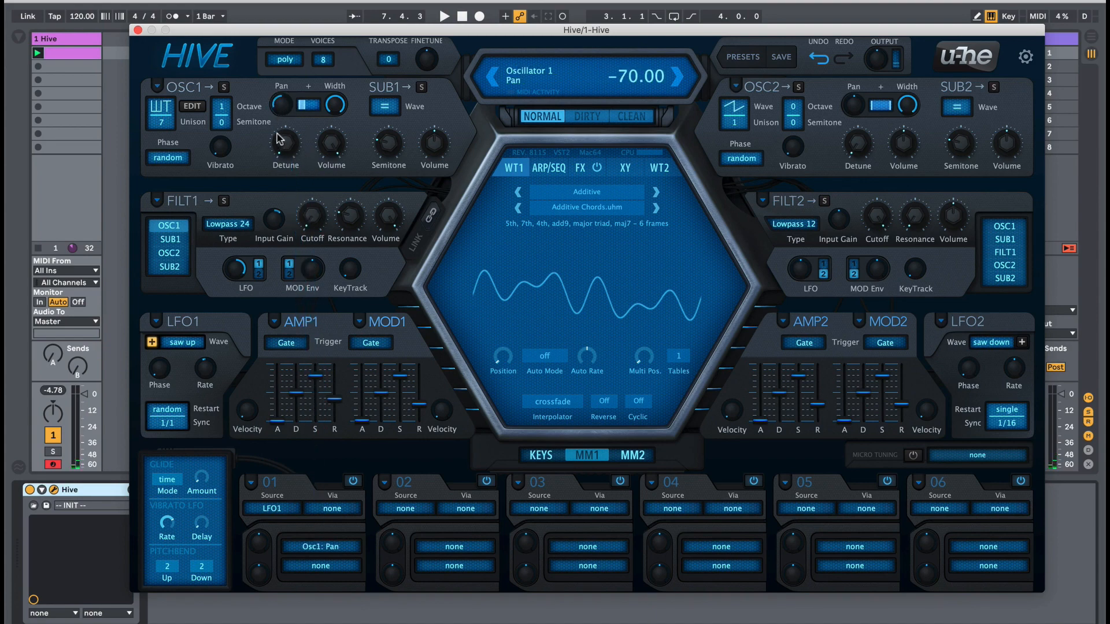
left_click_drag(259, 543, 260, 508)
key("space")
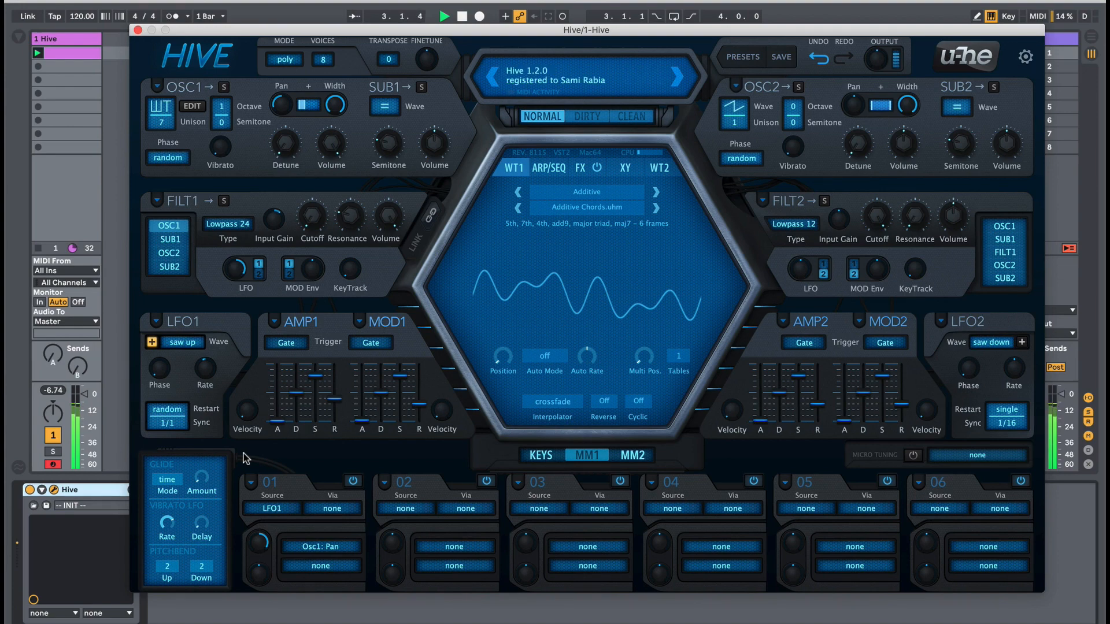
left_click_drag(325, 570, 286, 143)
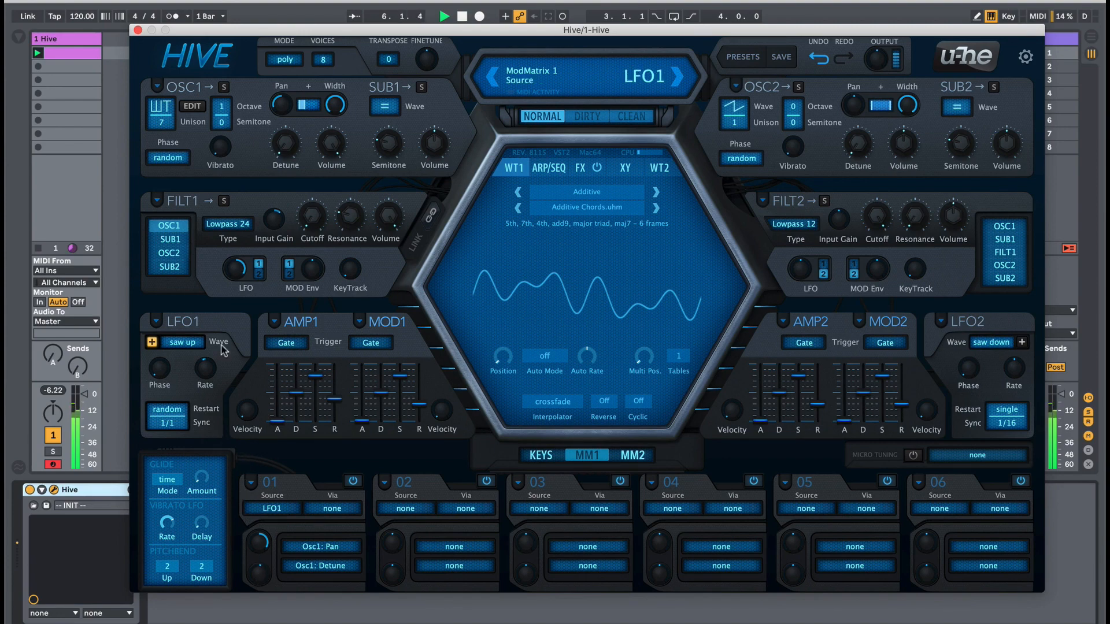
Set OSC1's vibrato to 8.50 and load the Bell Seven.wav wavetable from the Additive set.
left_click_drag(219, 140, 220, 142)
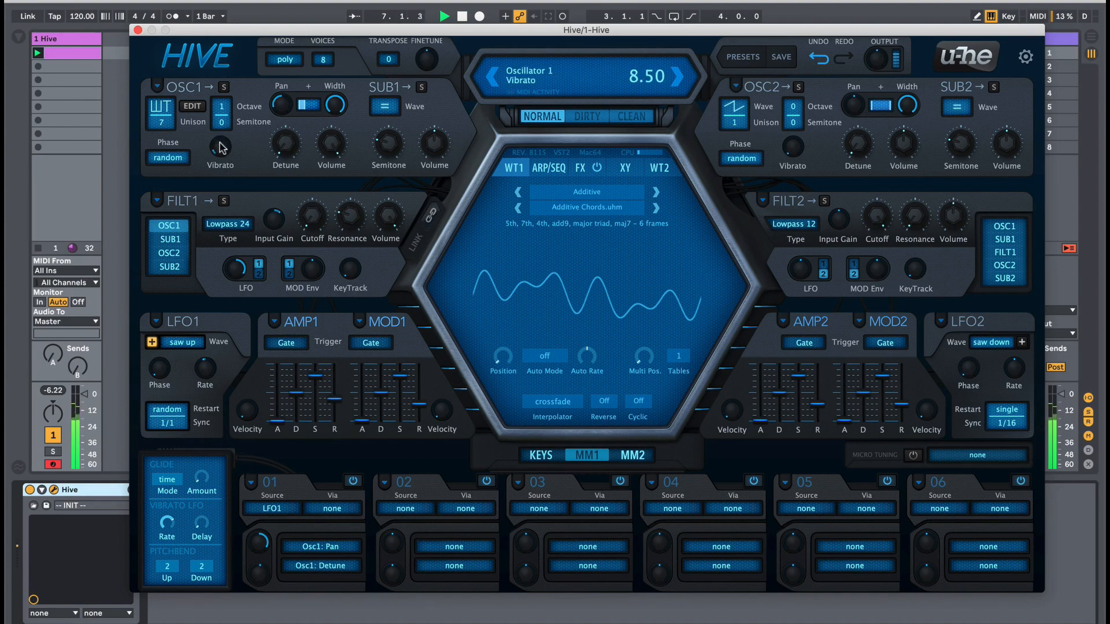
left_click(655, 207)
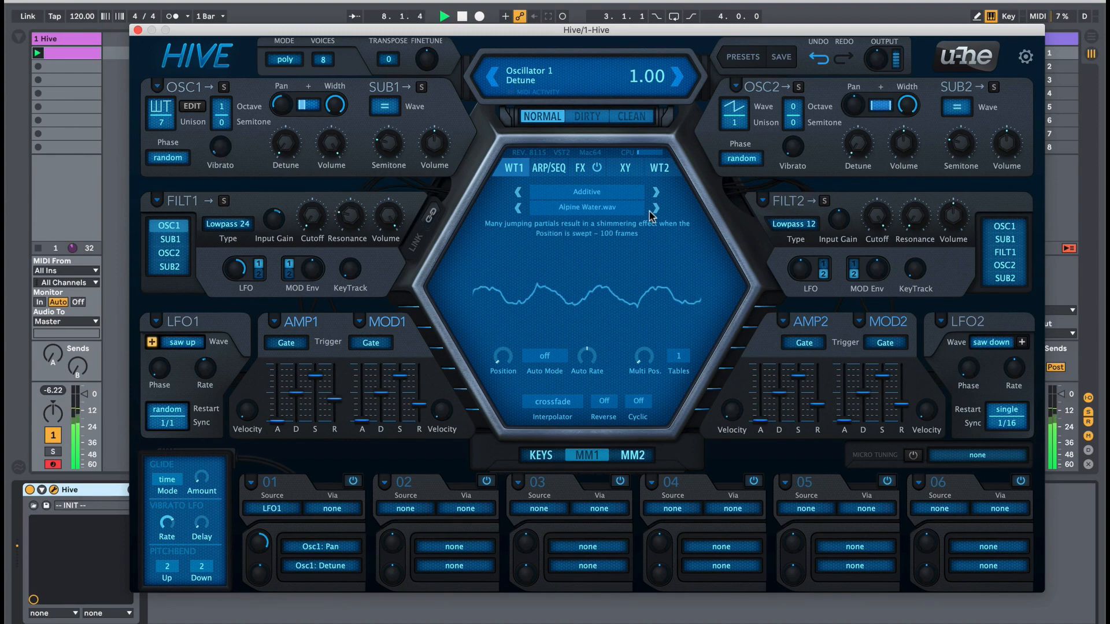
left_click(655, 208)
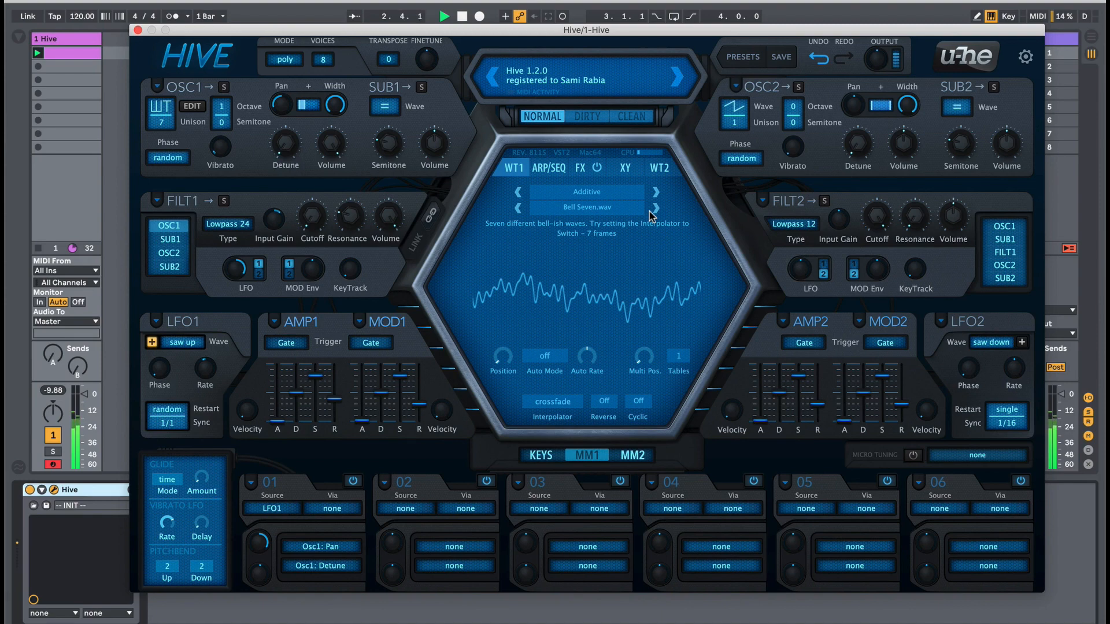
Try the triangle waveform on LFO1, change it to rand hold, and play the clip.
left_click(182, 342)
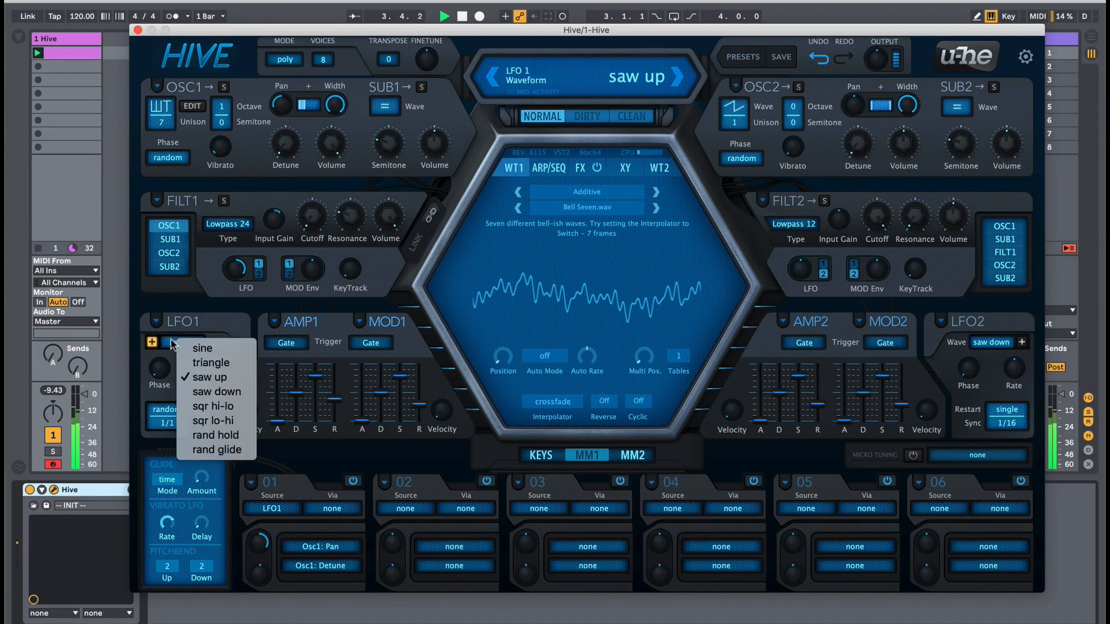
left_click(184, 354)
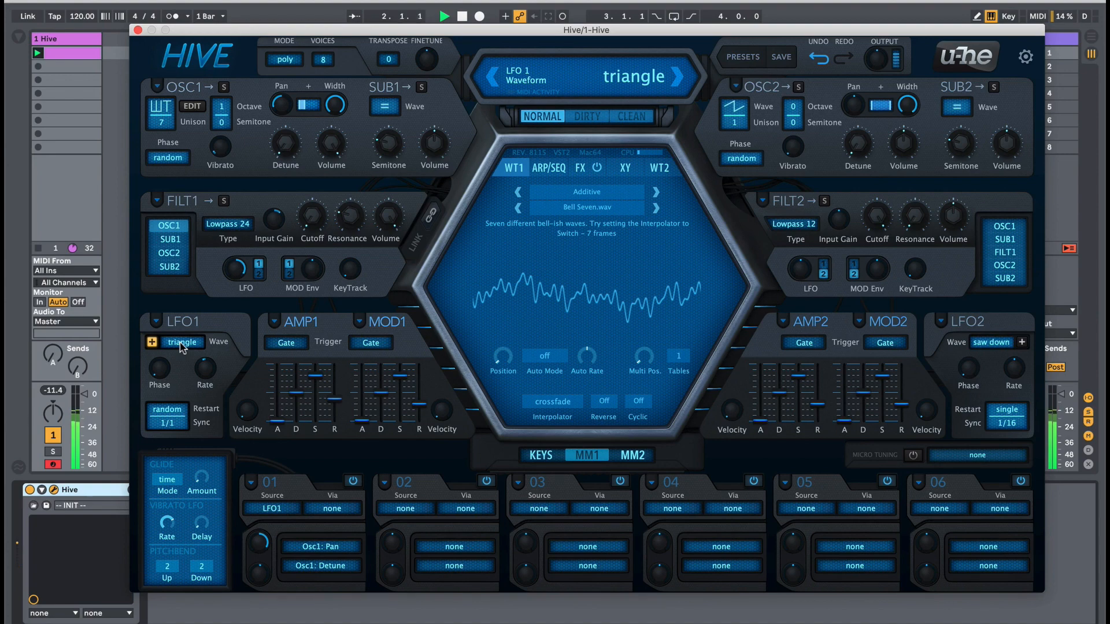
left_click(180, 343)
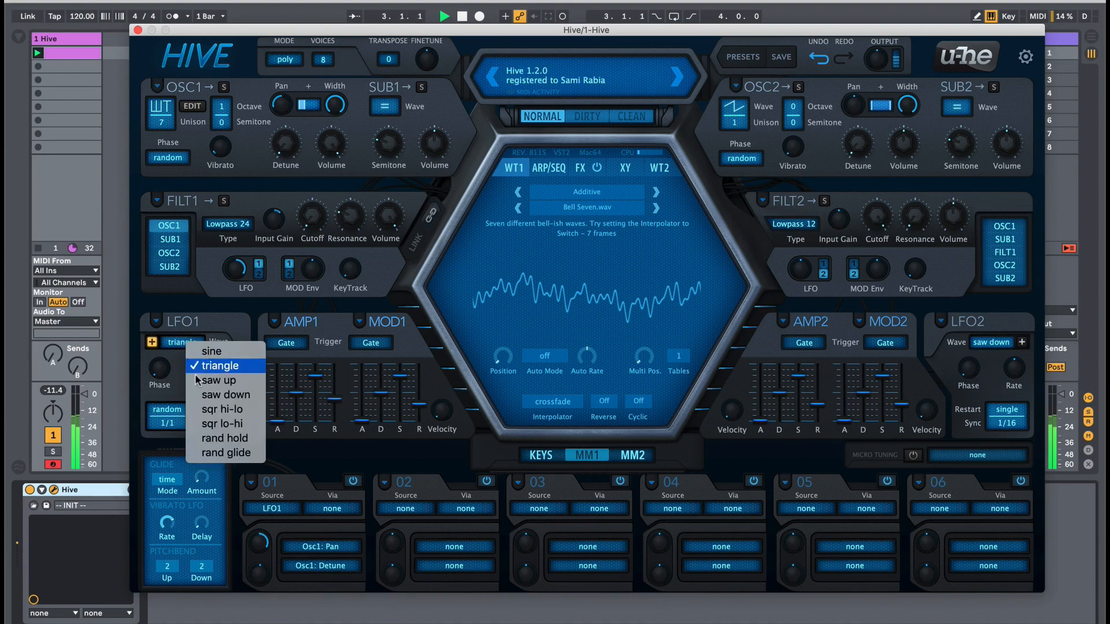
left_click(222, 438)
key("space")
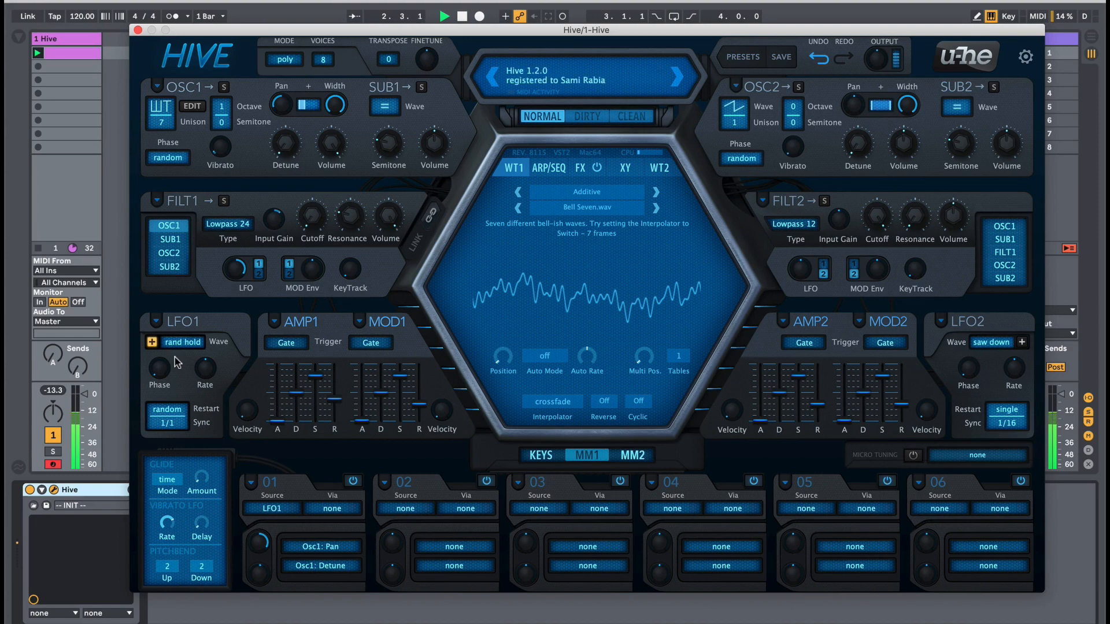
Set OSC1's wavetable position to 65.00 and advance to the Bell Sixteen.wav wavetable and beyond.
left_click_drag(500, 354, 513, 261)
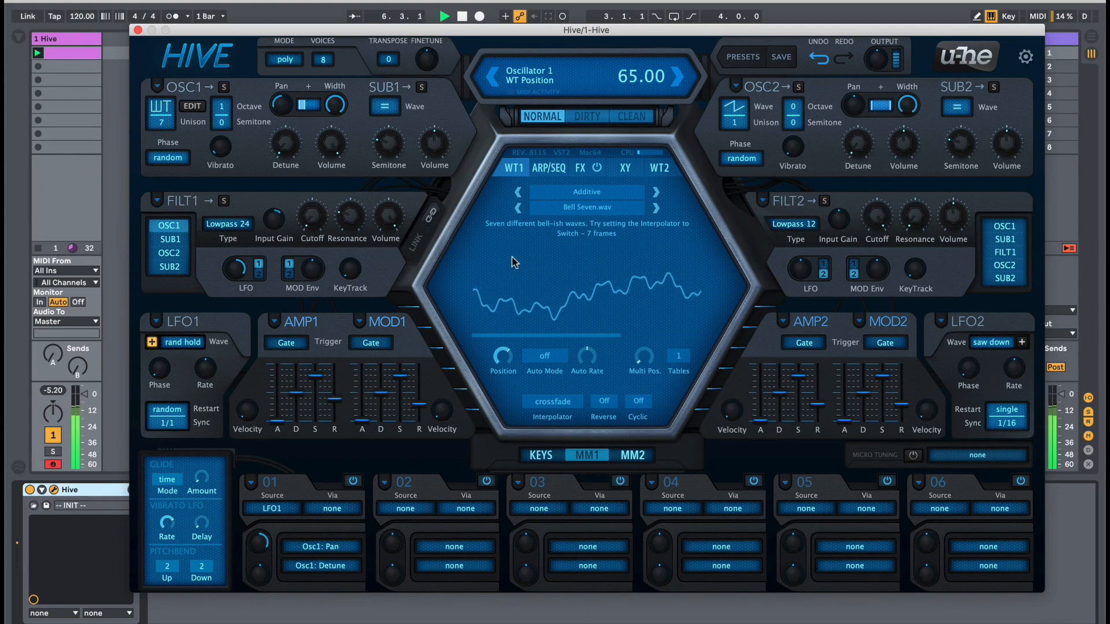
left_click(652, 209)
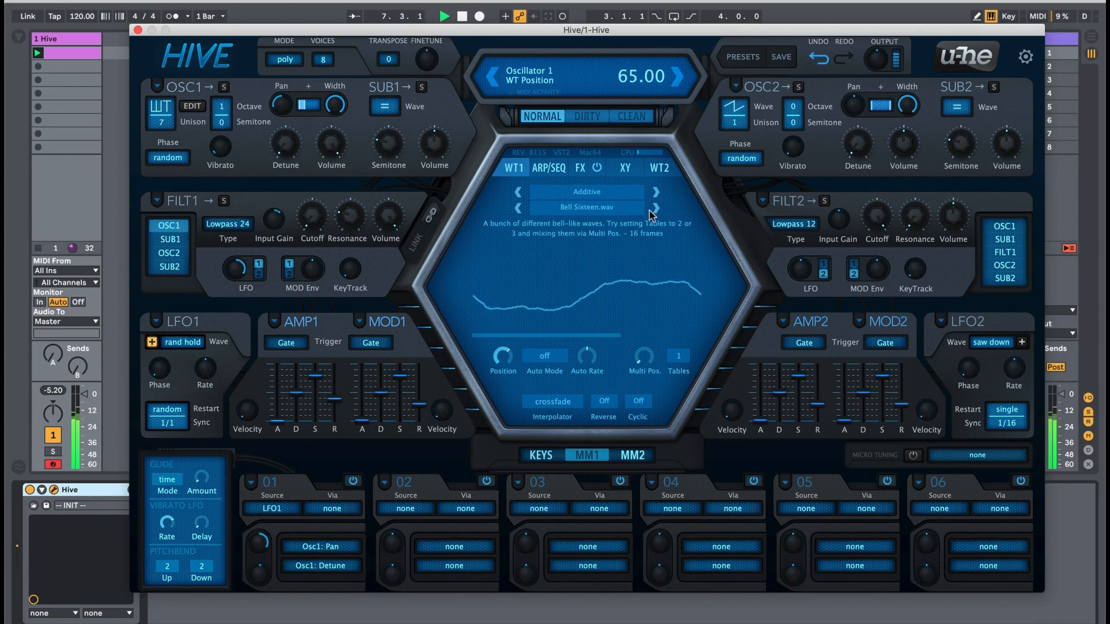
left_click(647, 213)
Play Rate Redux Noise.uhm from the Complex set on OSC1 at octave 0, with LFO1 set to rand glide.
left_click(245, 145)
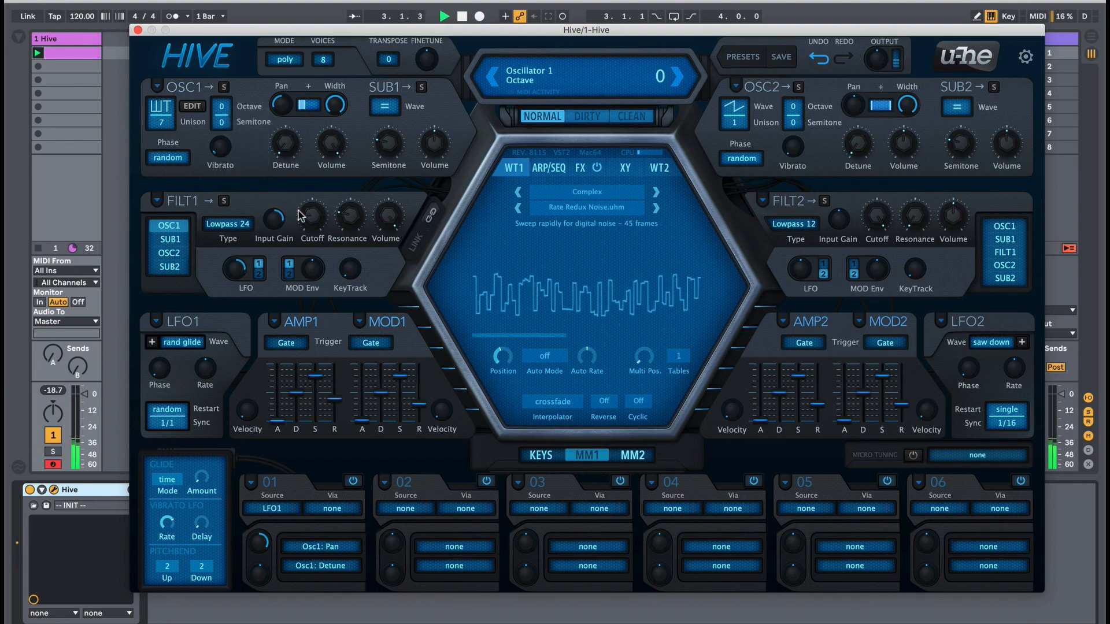
left_click(298, 212)
key("space")
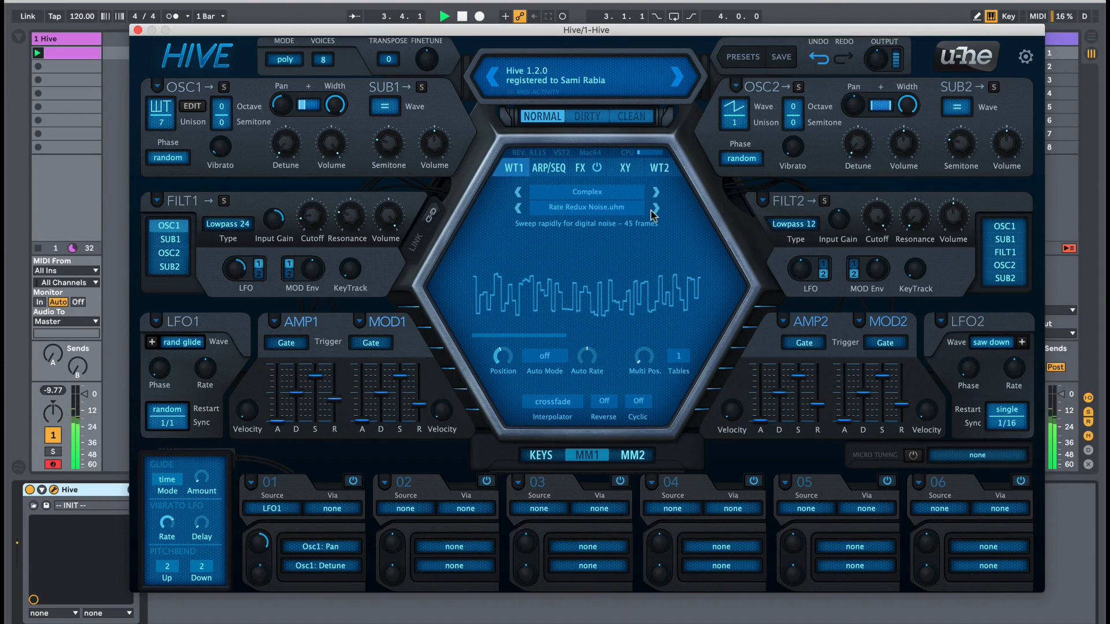
Add a small amount of LFO1 modulation to OSC1's detune and load the Resonant Karplus.uhm wavetable.
left_click_drag(259, 576, 259, 570)
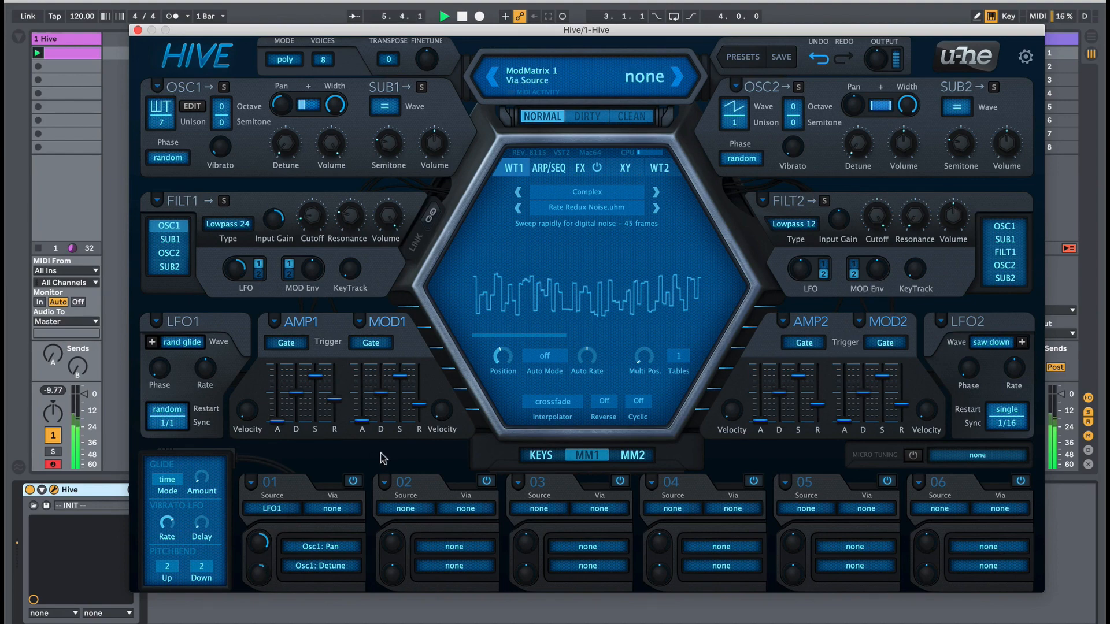
left_click(654, 208)
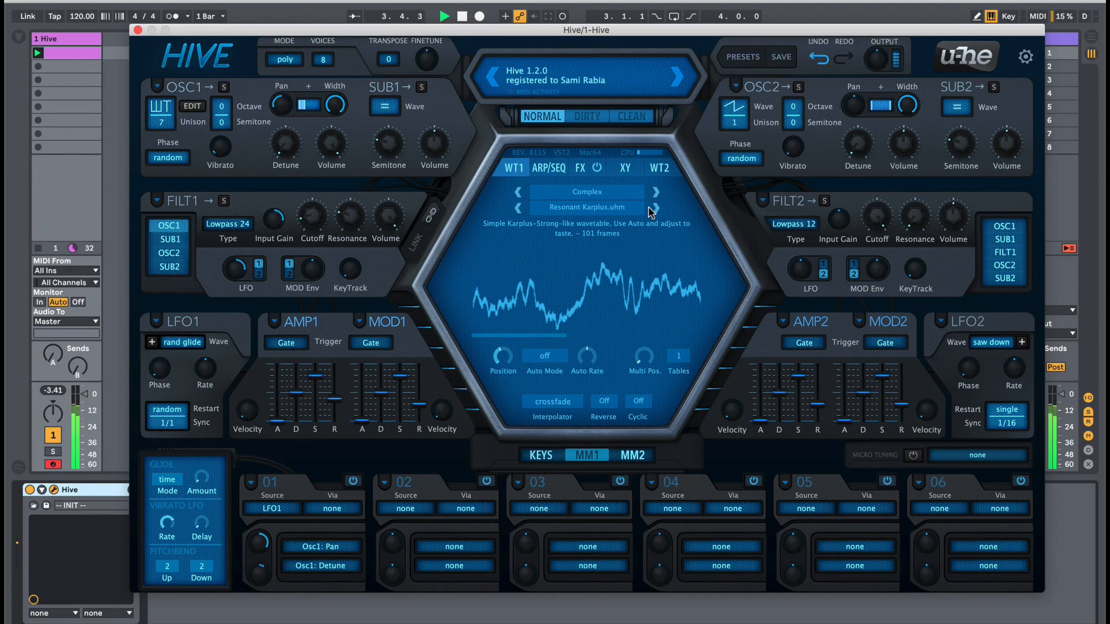
Replace the Delay effect with Reverb, and close the Hive window to show Live's browser.
left_click(580, 169)
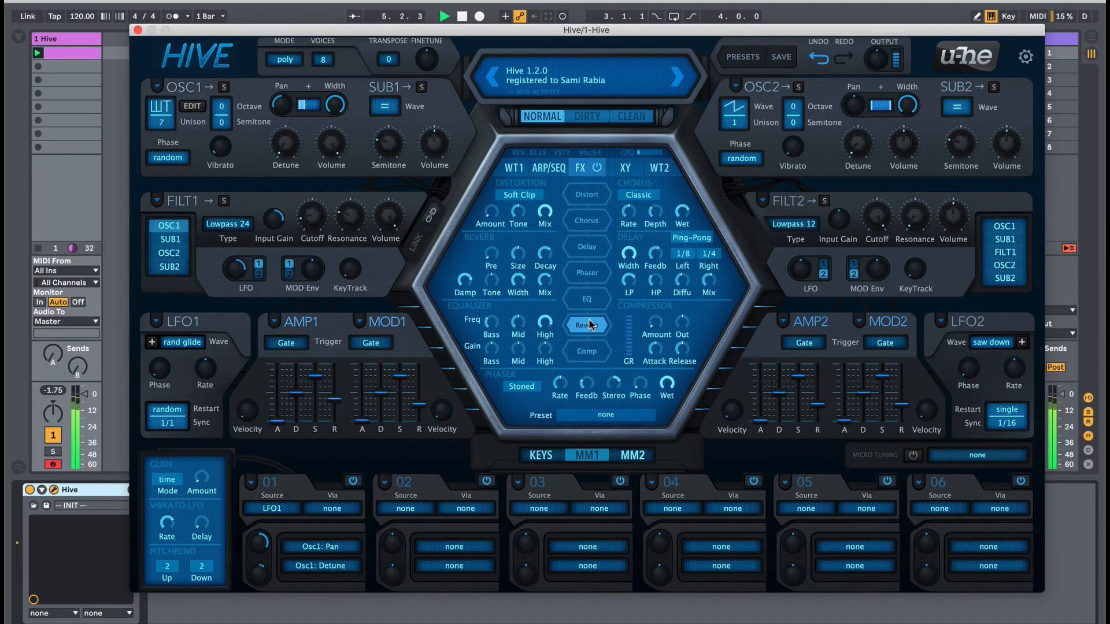
left_click(138, 30)
left_click(13, 38)
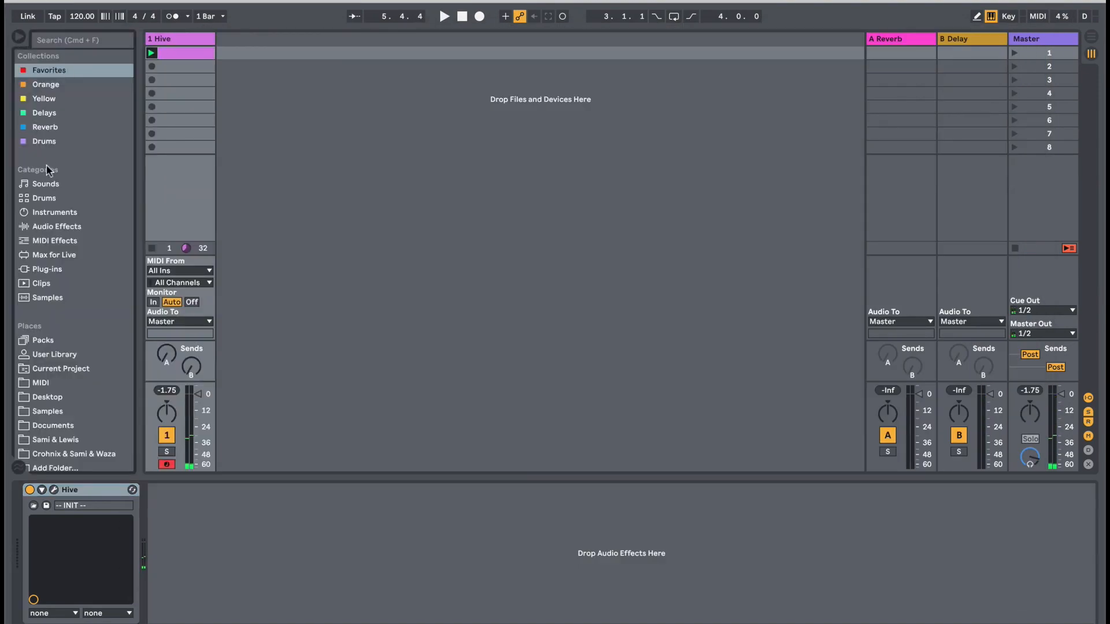
Find 2C-Breeze2 in the 2cAudio folder of the VST plug-ins and add it after Hive on the track.
left_click(47, 269)
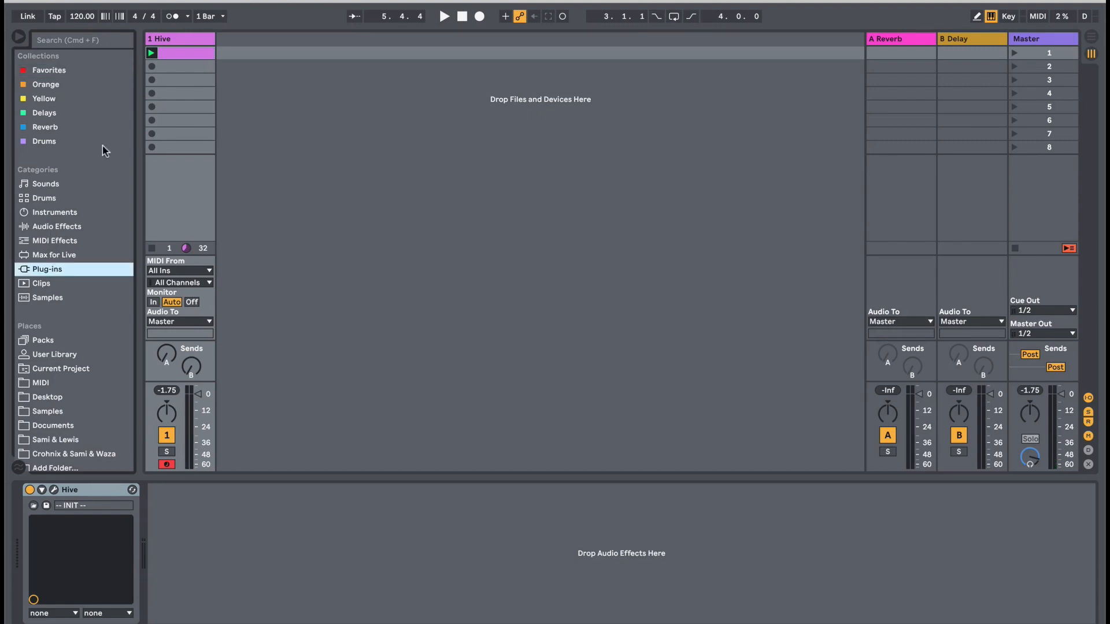
left_click_drag(136, 95, 261, 104)
left_click(197, 72)
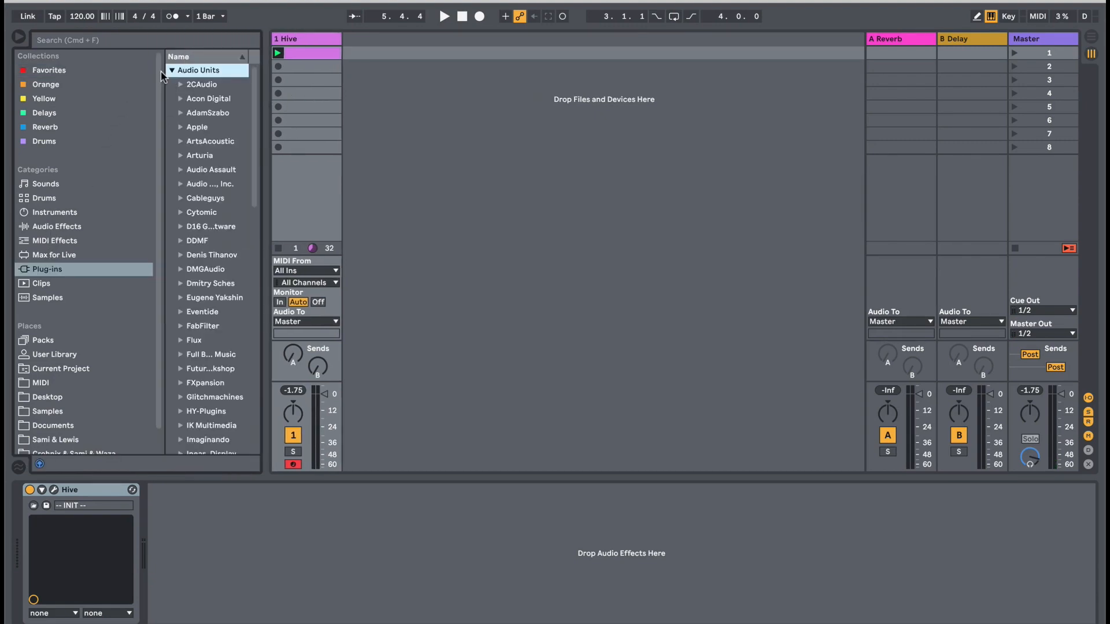
left_click(170, 71)
left_click(171, 85)
left_click(178, 100)
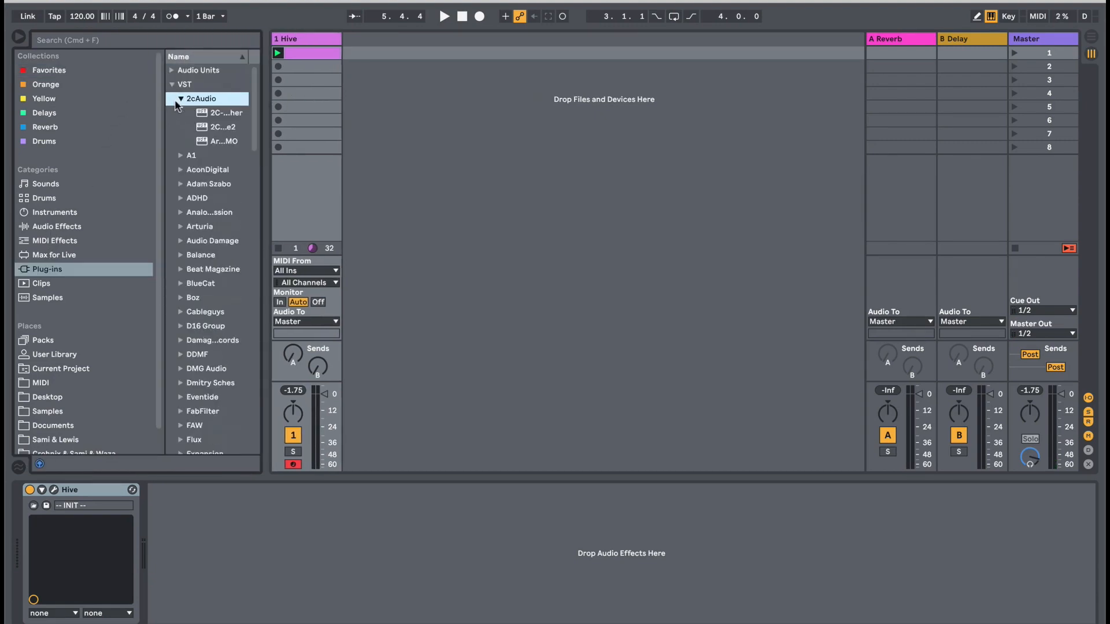
left_click(217, 128)
left_click_drag(226, 127, 233, 516)
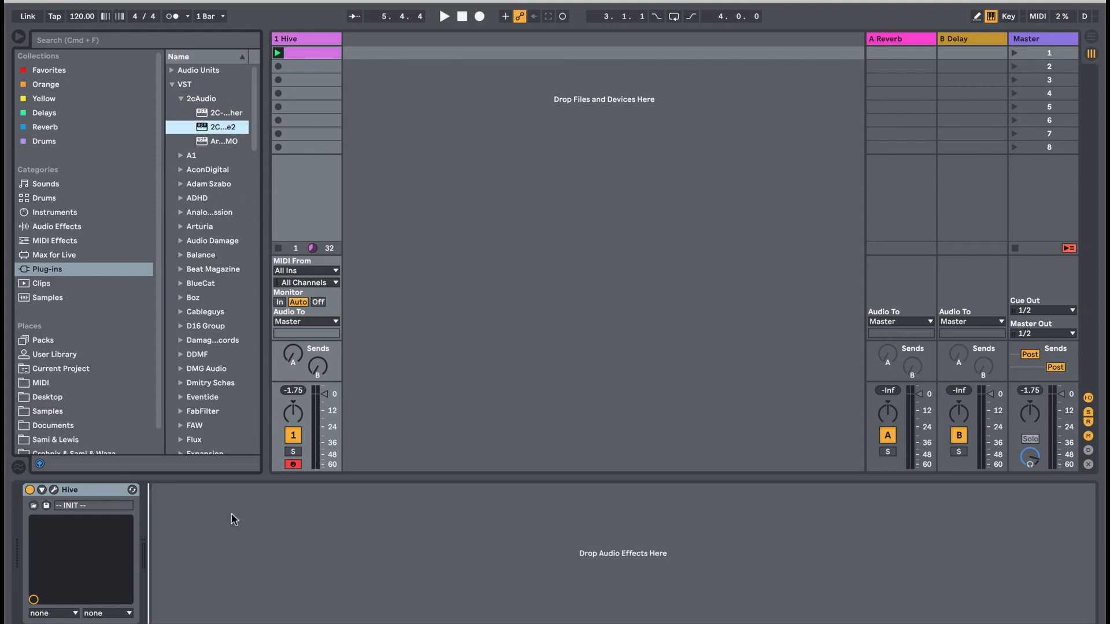
Load the Fractals 01 preset from 04 Abstraction under E2 Glacier Breeze in 2C-Breeze2 and start playback.
left_click(251, 74)
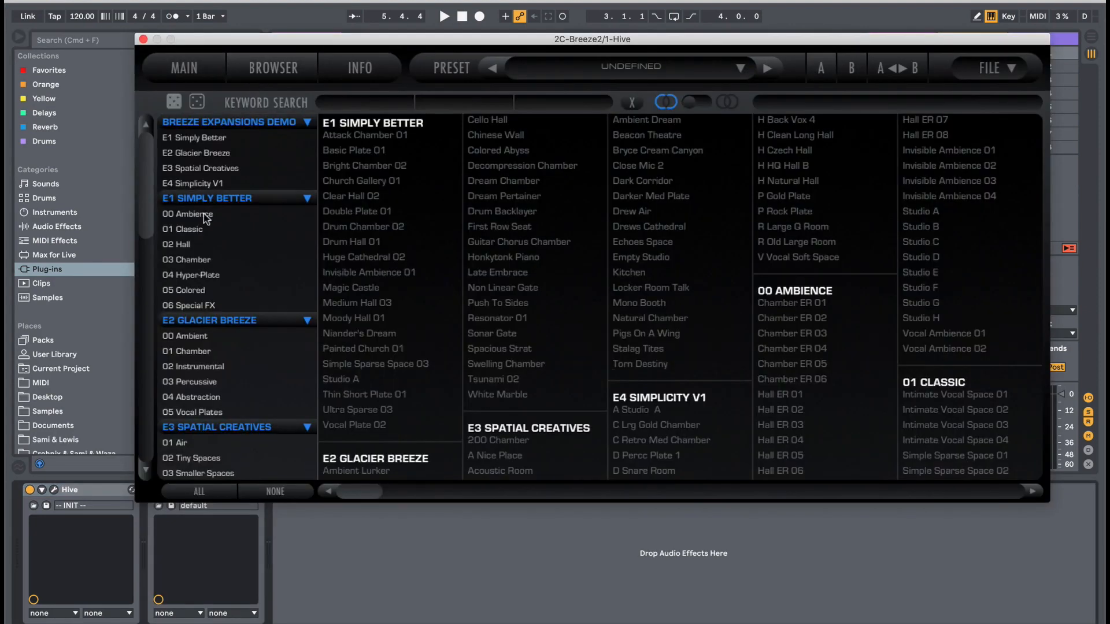
left_click(218, 337)
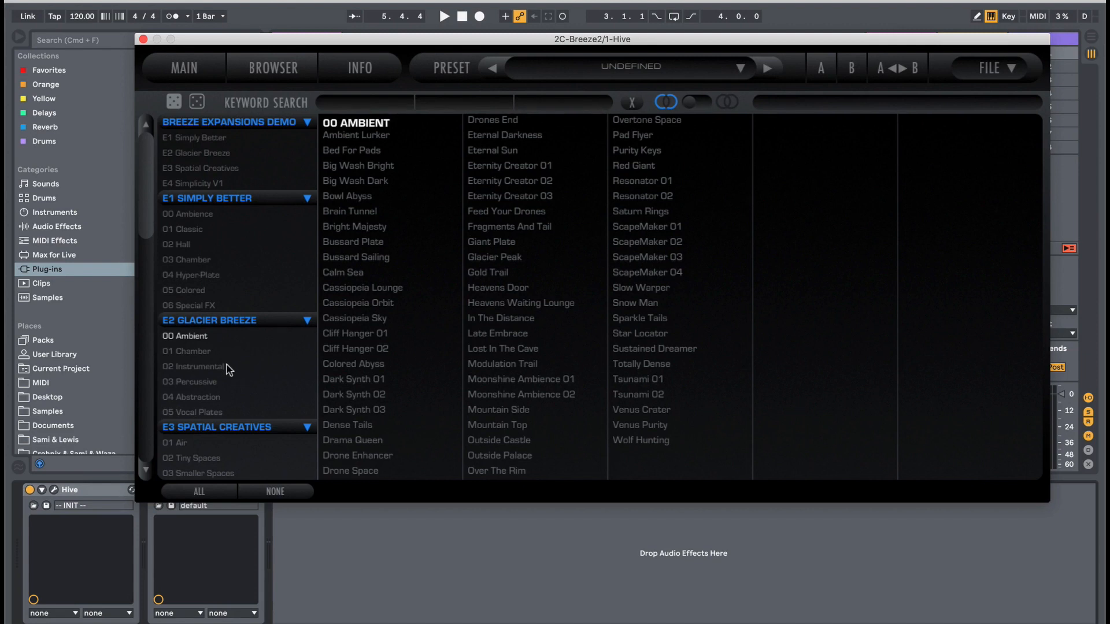
left_click(228, 396)
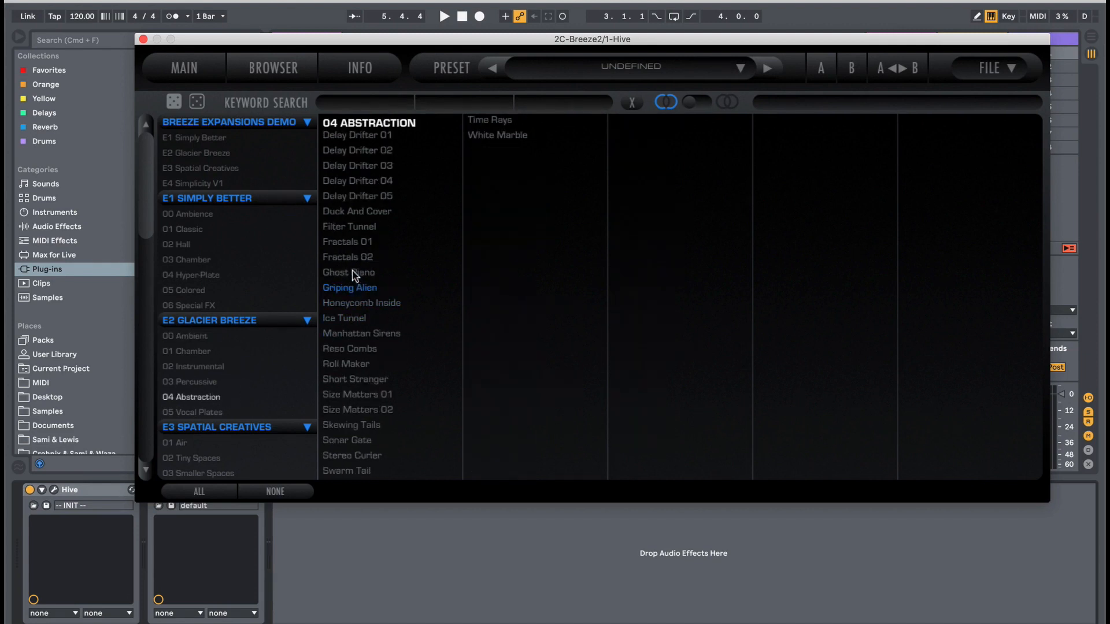
left_click(350, 243)
key("space")
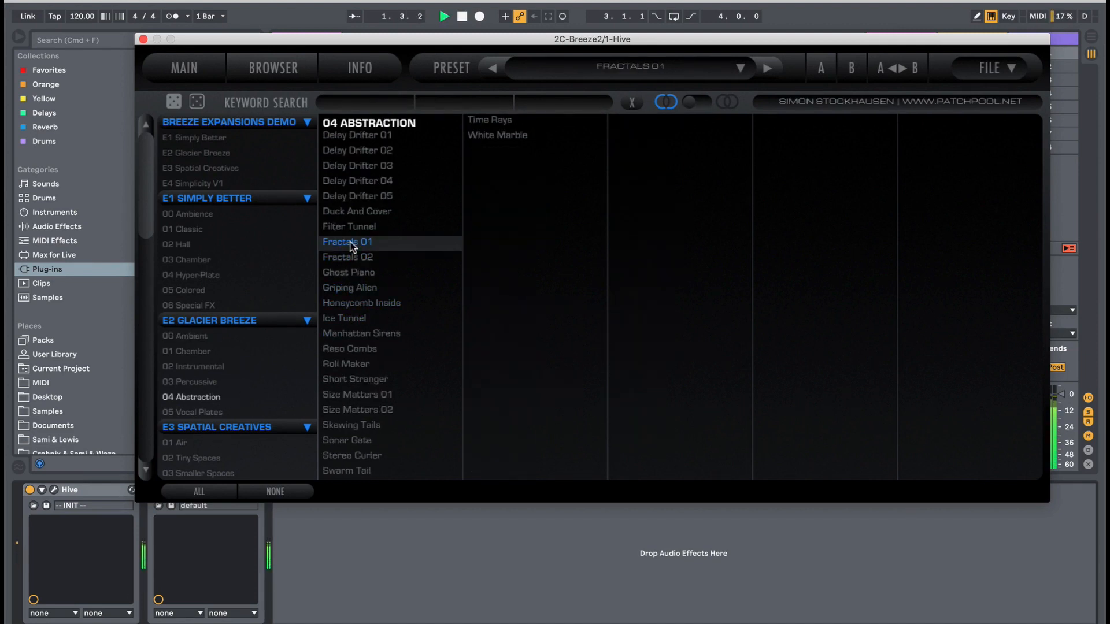
Lower the Hive track's volume slightly and reopen the Hive window in place of 2C-Breeze2's.
left_click(142, 38)
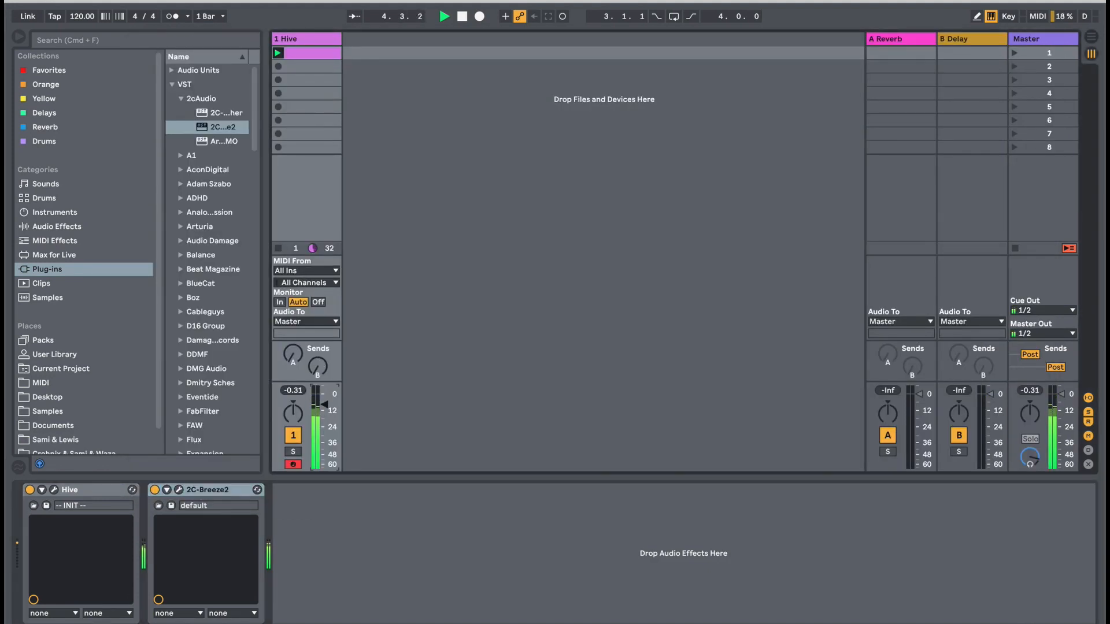
left_click(54, 489)
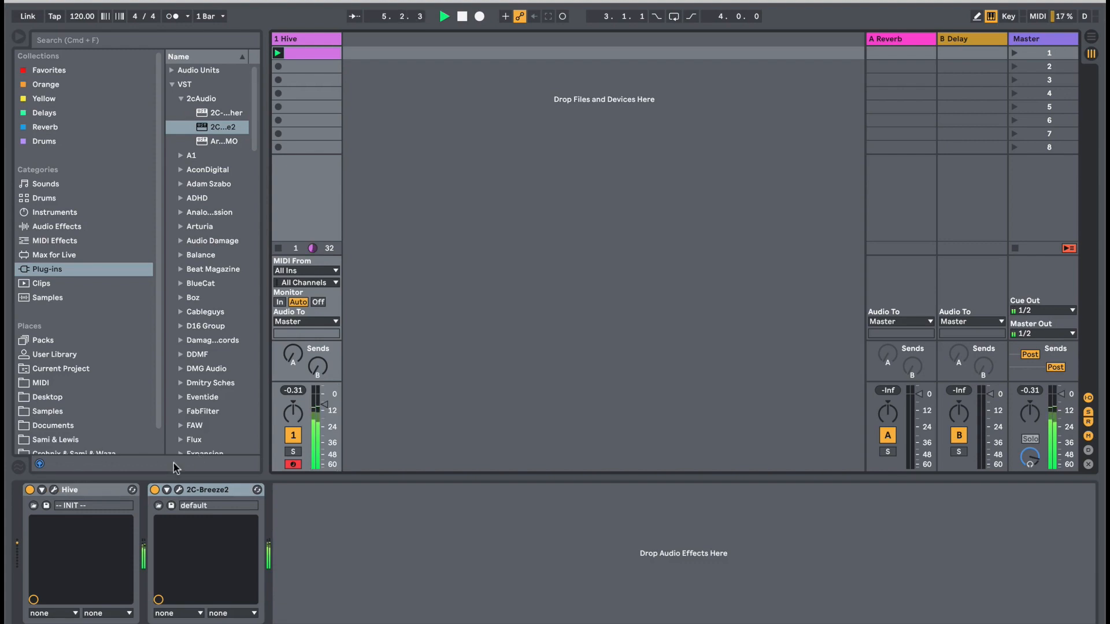